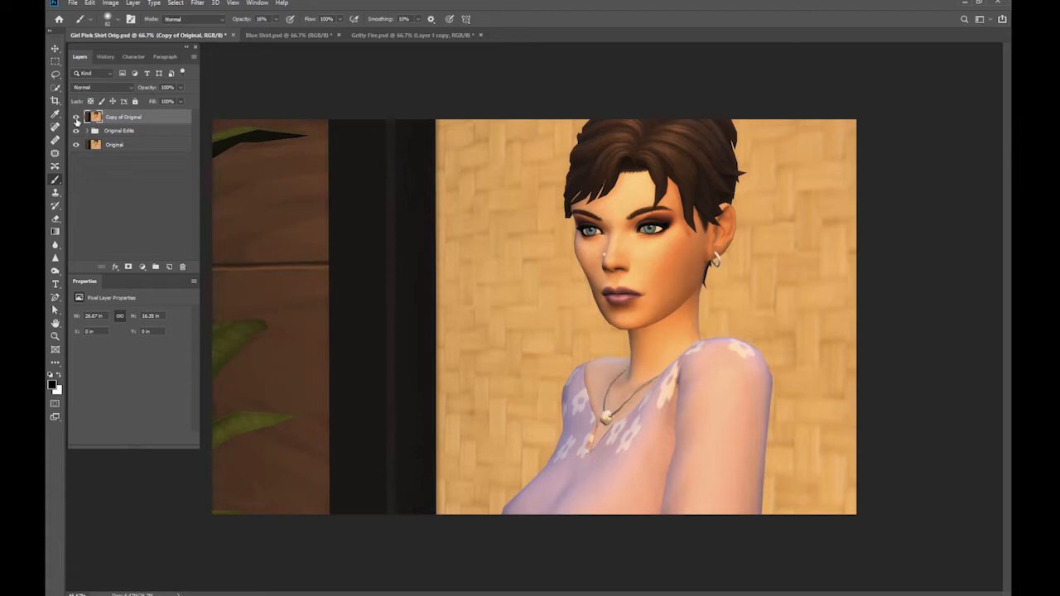
Step: Add a Curves adjustment layer above Copy of Original and set its white point by sampling the white flower near the shirt's neckline
left_click(77, 118)
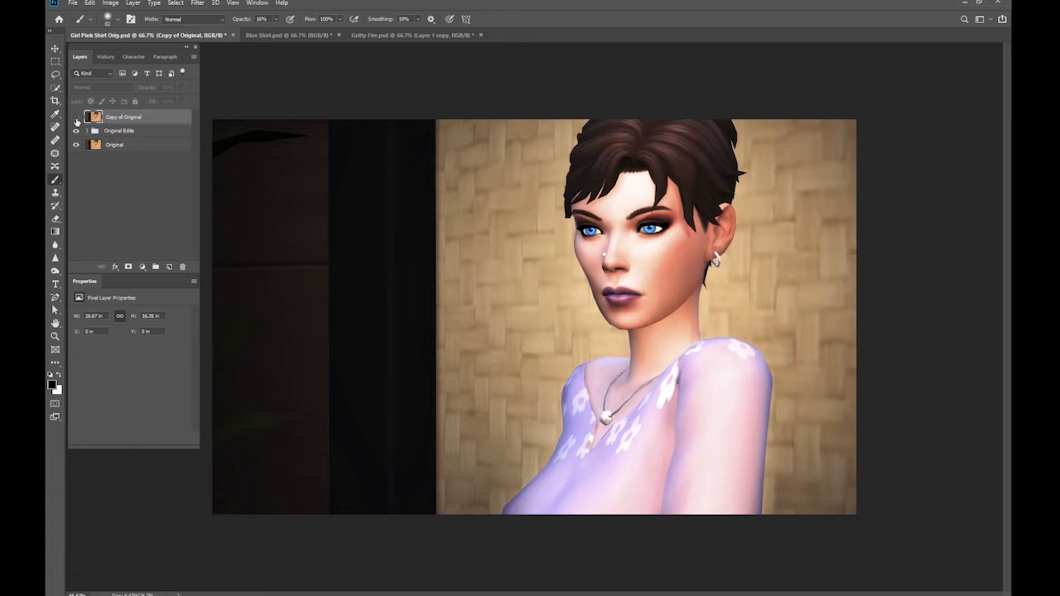
left_click(76, 119)
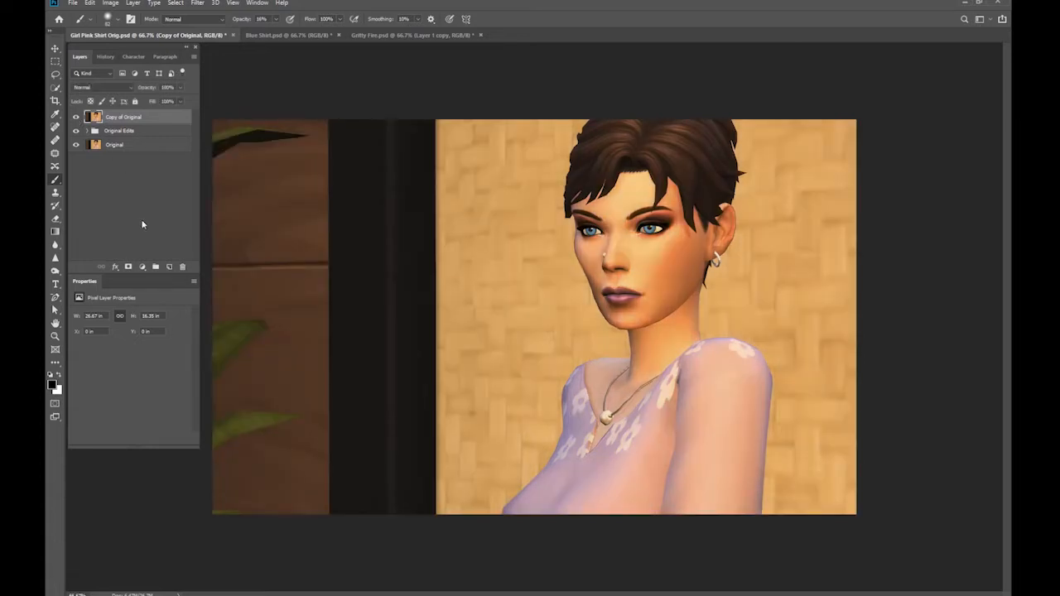
left_click(142, 268)
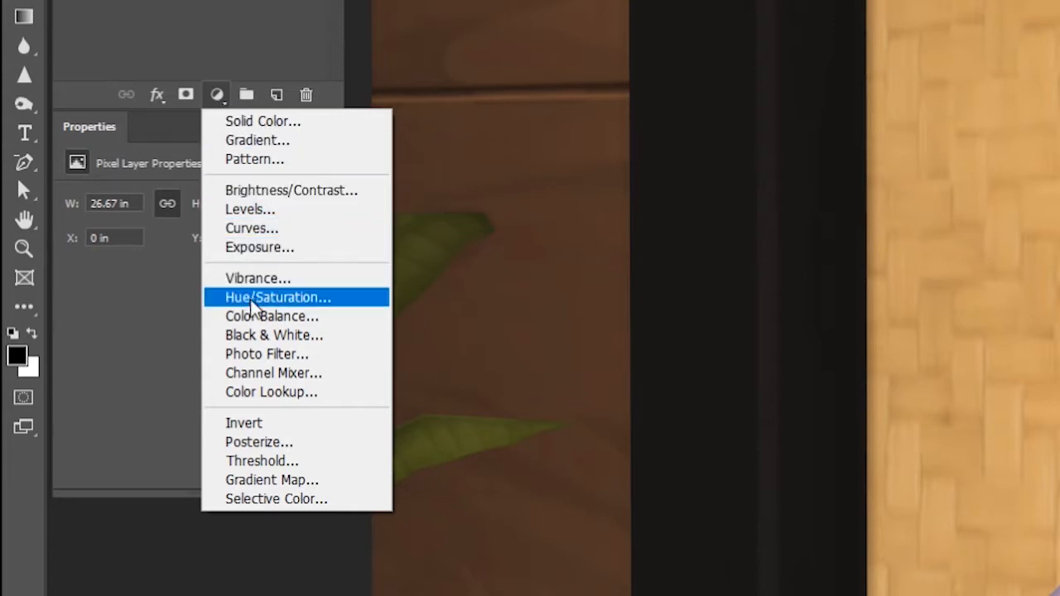
left_click(292, 236)
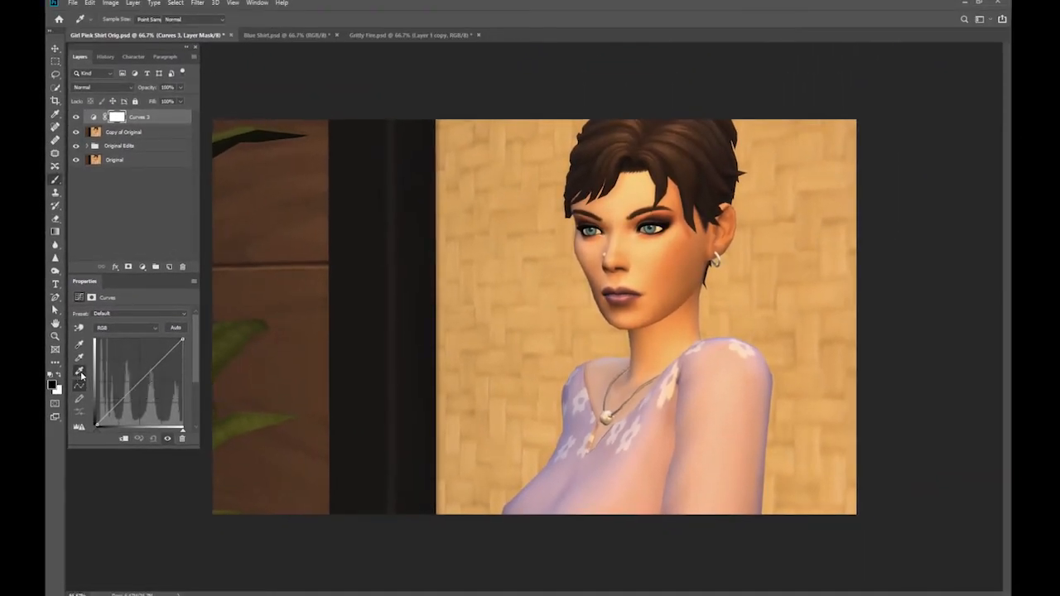
left_click(80, 372)
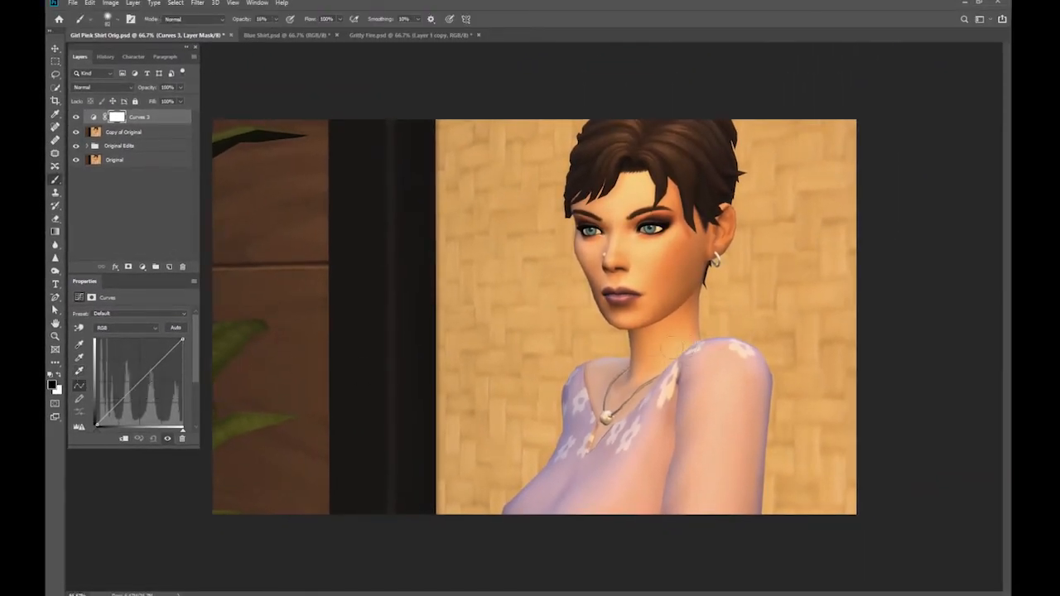
left_click(81, 371)
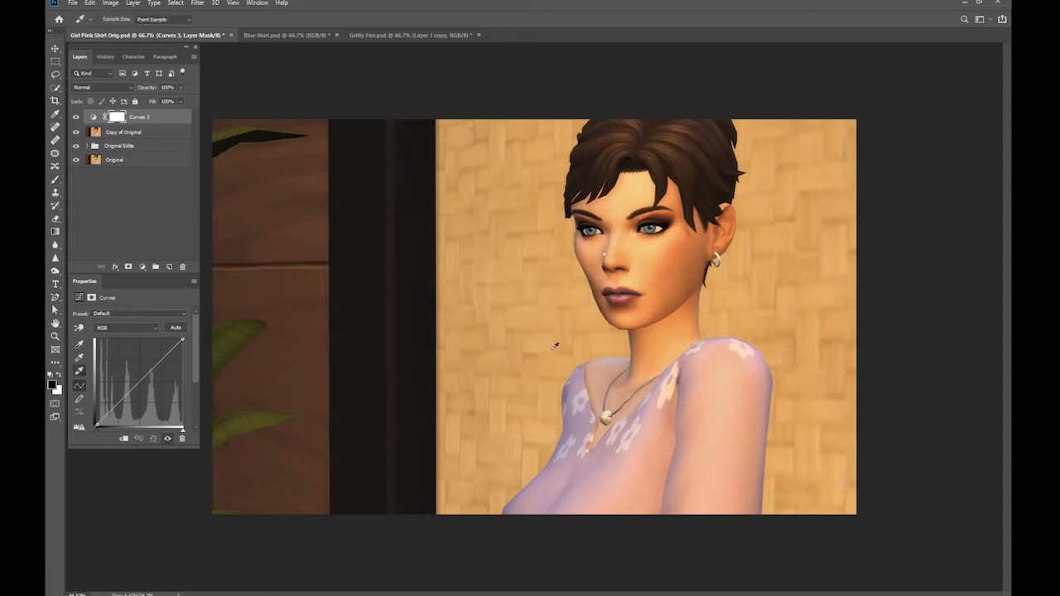
left_click(670, 394)
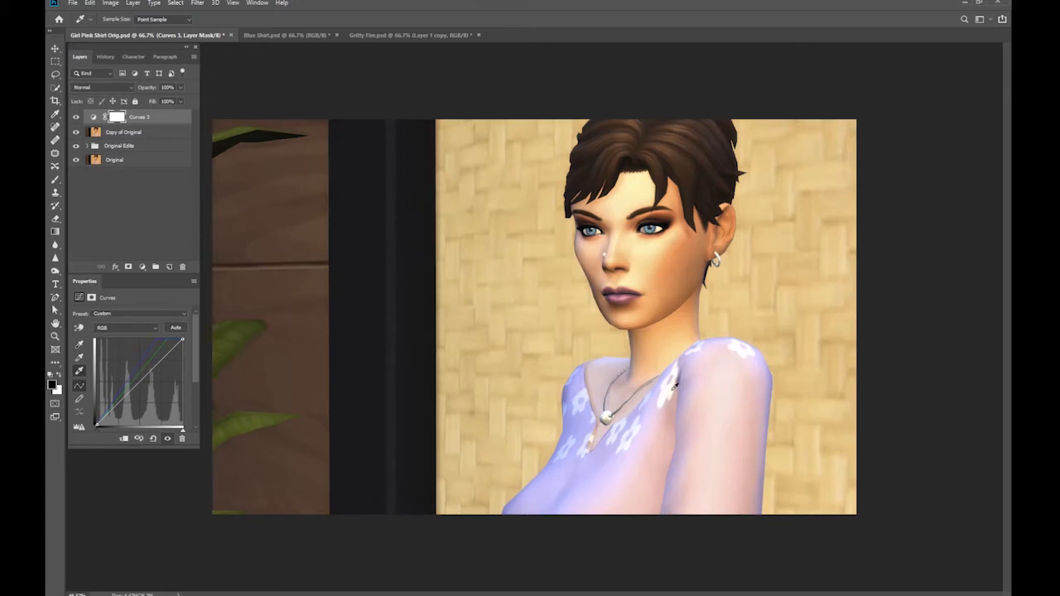
Step: Set the Curves black point by sampling the dark makeup at the outer corner of the woman's eye
left_click(78, 344)
key("ctrl+plus")
key("ctrl+plus")
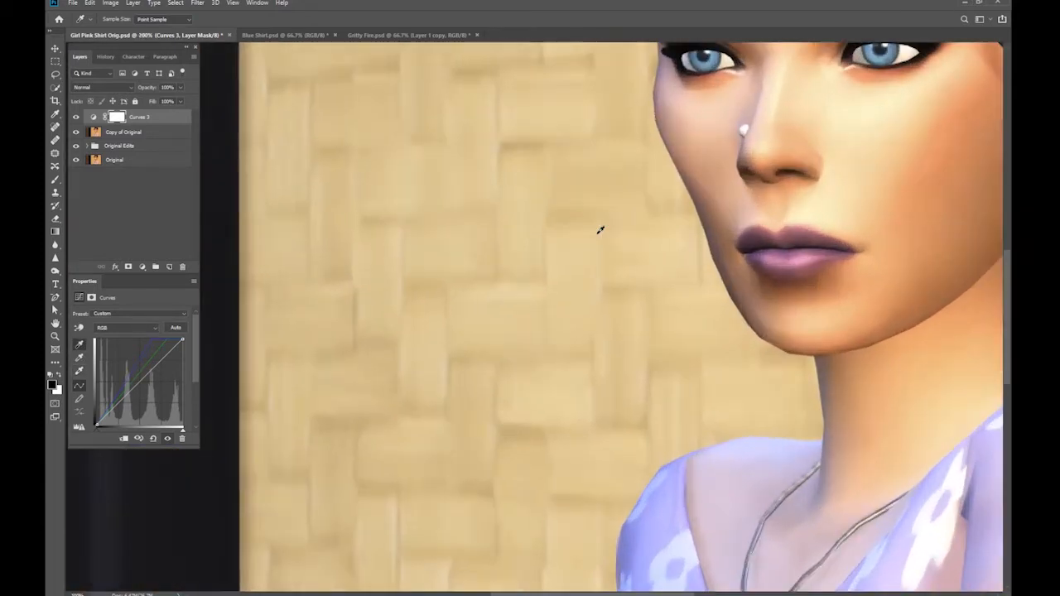
left_click_drag(669, 96, 623, 327)
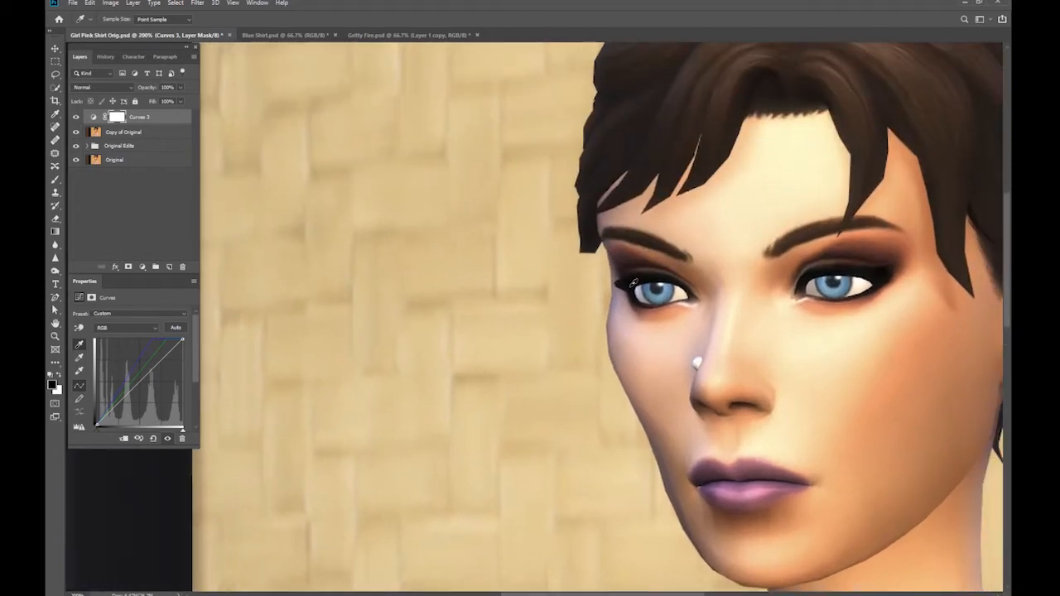
key("ctrl+minus")
key("ctrl+minus")
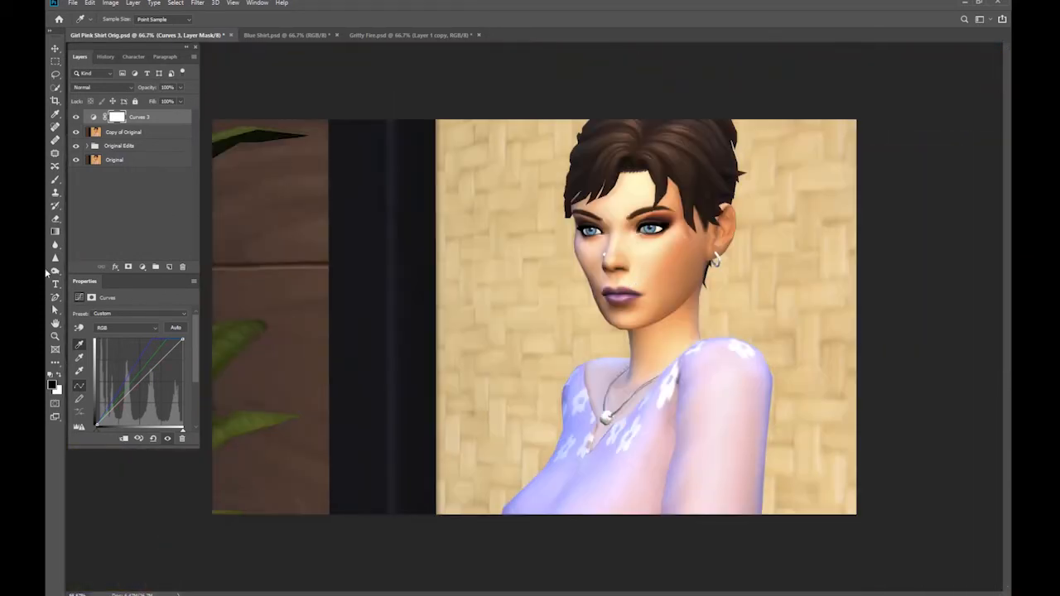
Step: Set the Curves gray point by sampling the hoop earring, and compare the image with and without the Curves layer
left_click(80, 357)
key("ctrl+plus")
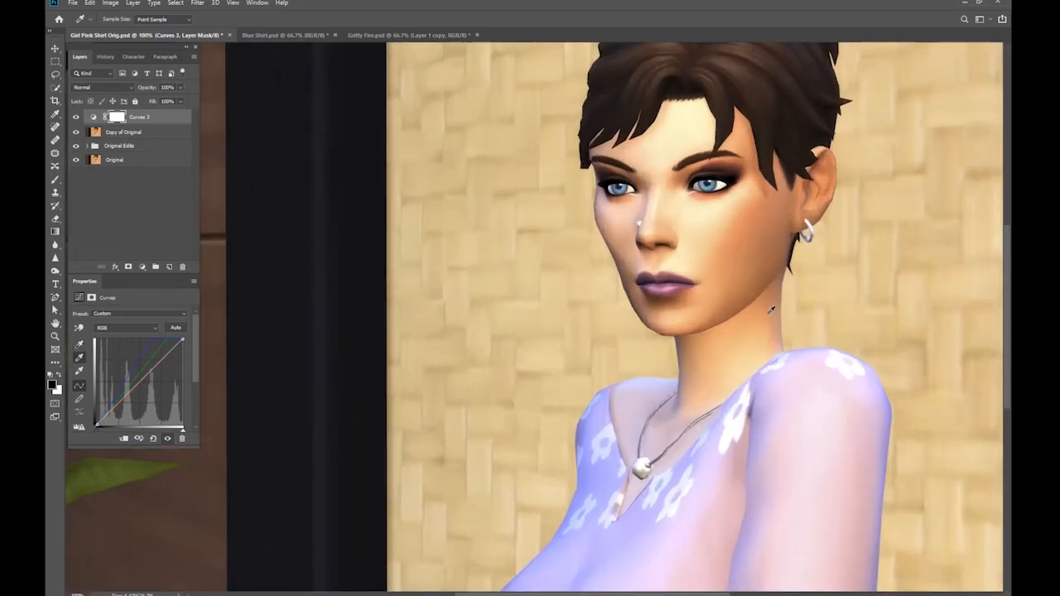
key("ctrl+plus")
left_click_drag(854, 235, 541, 410)
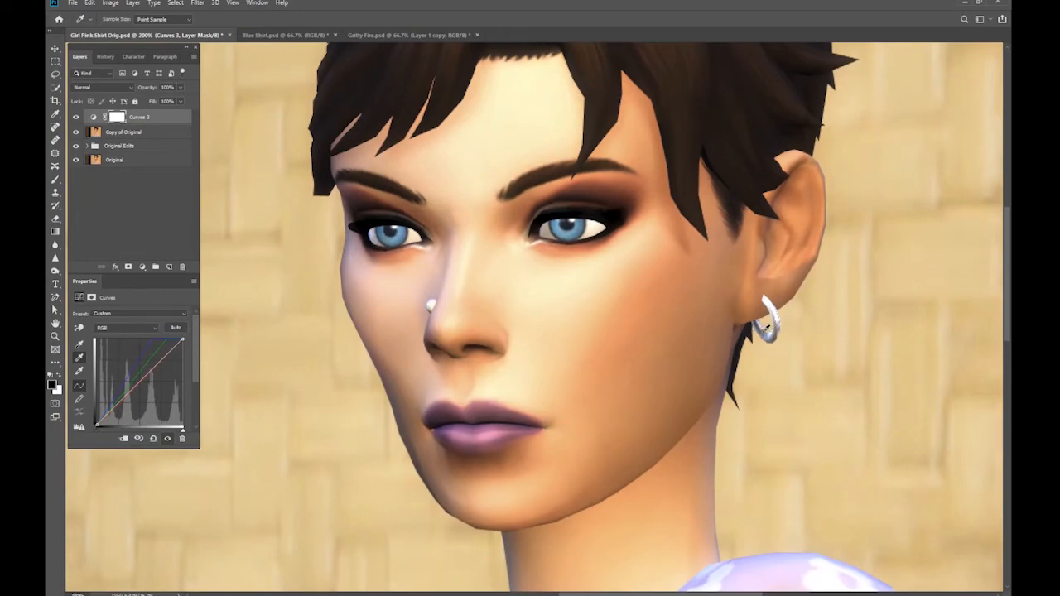
left_click(769, 330)
key("ctrl+minus")
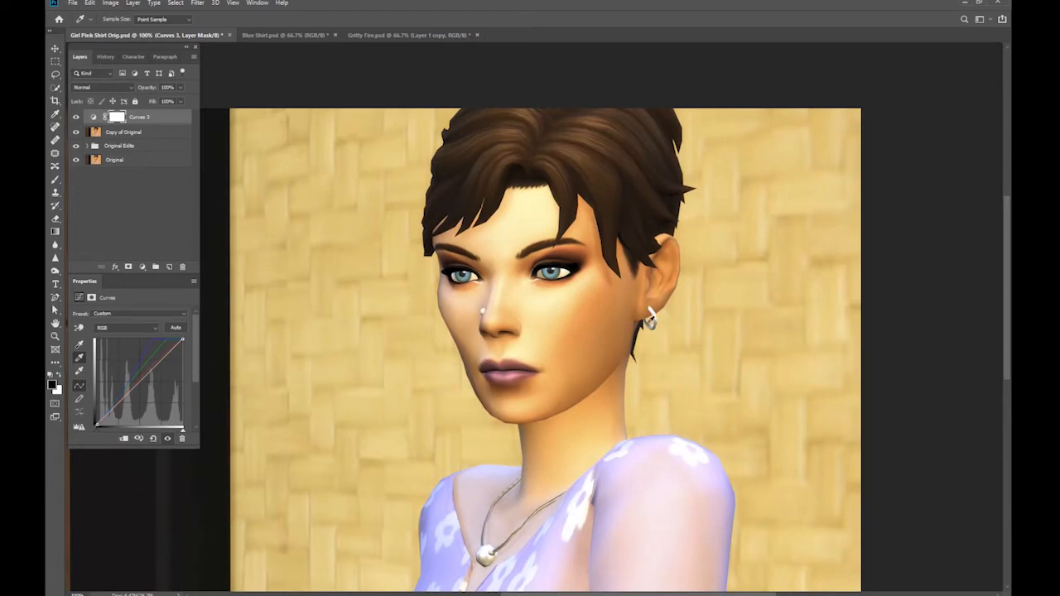
left_click(651, 317)
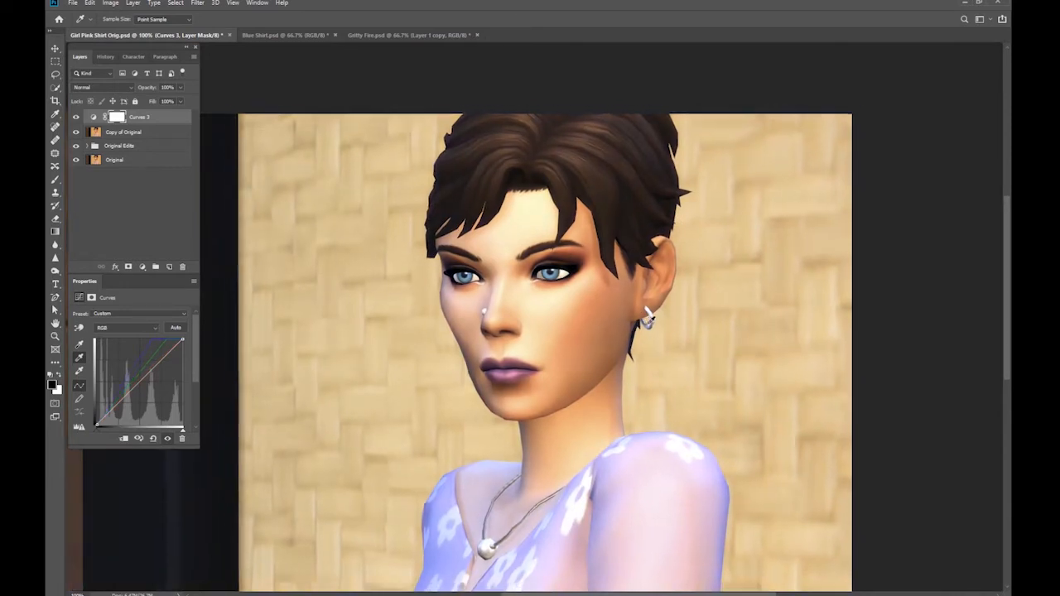
key("ctrl+minus")
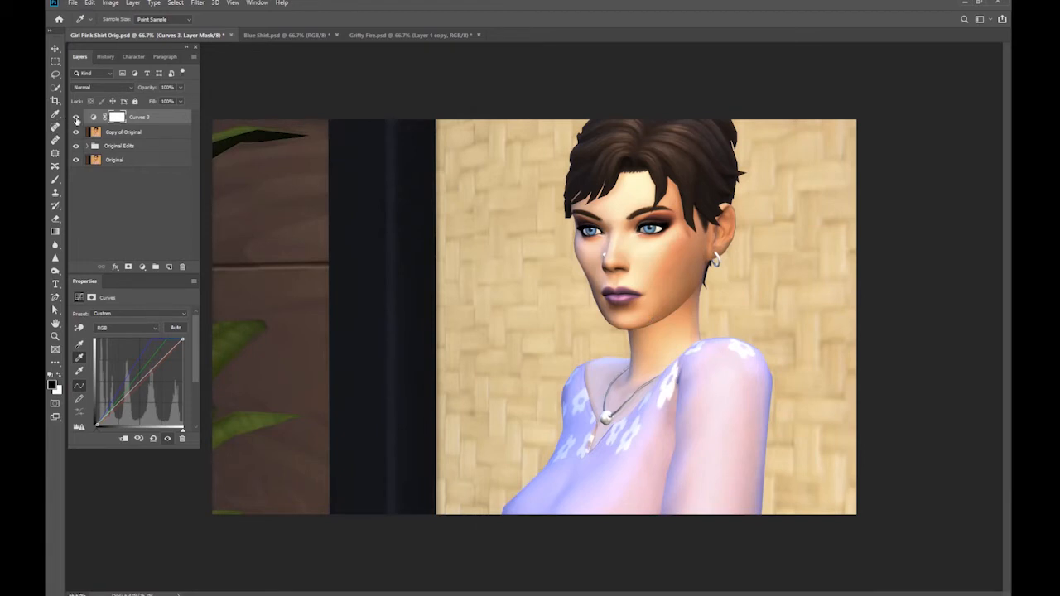
left_click(76, 118)
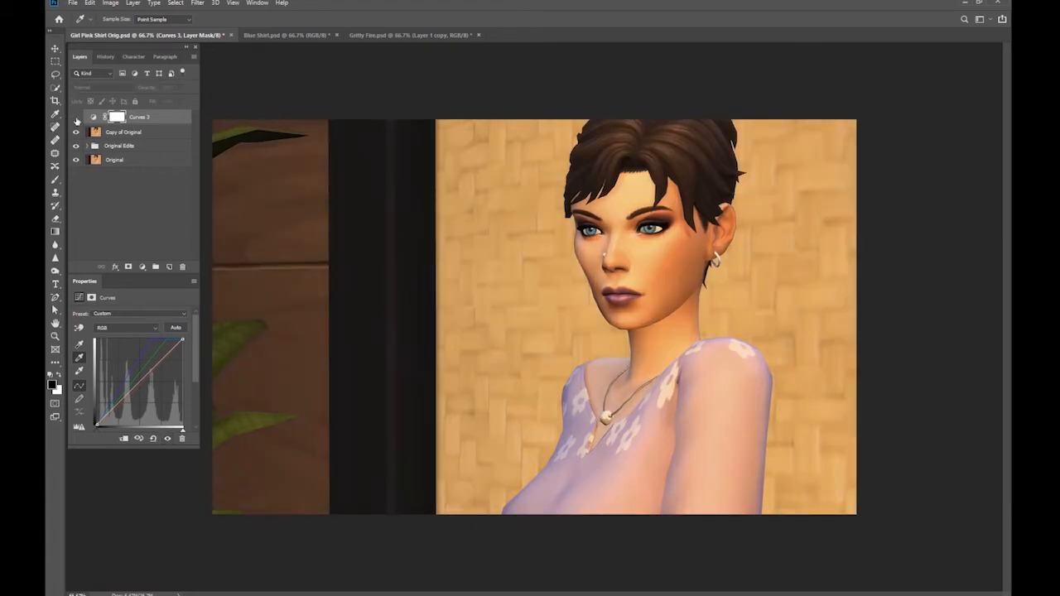
left_click(76, 118)
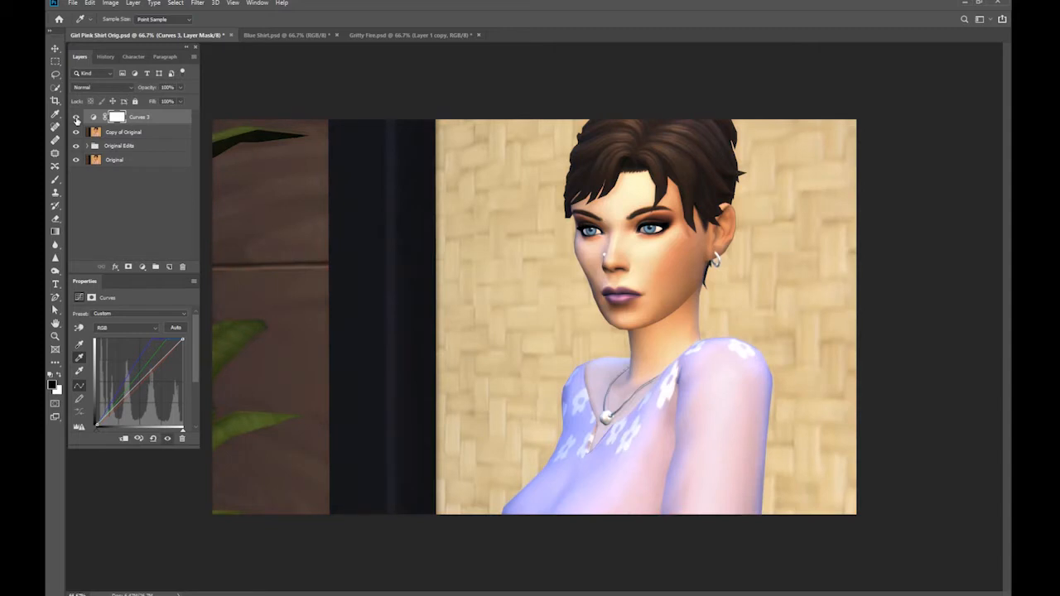
left_click(76, 119)
left_click(76, 119)
Step: Add a Levels adjustment layer with the shadow input level at 5, and compare the image with and without it
left_click(141, 267)
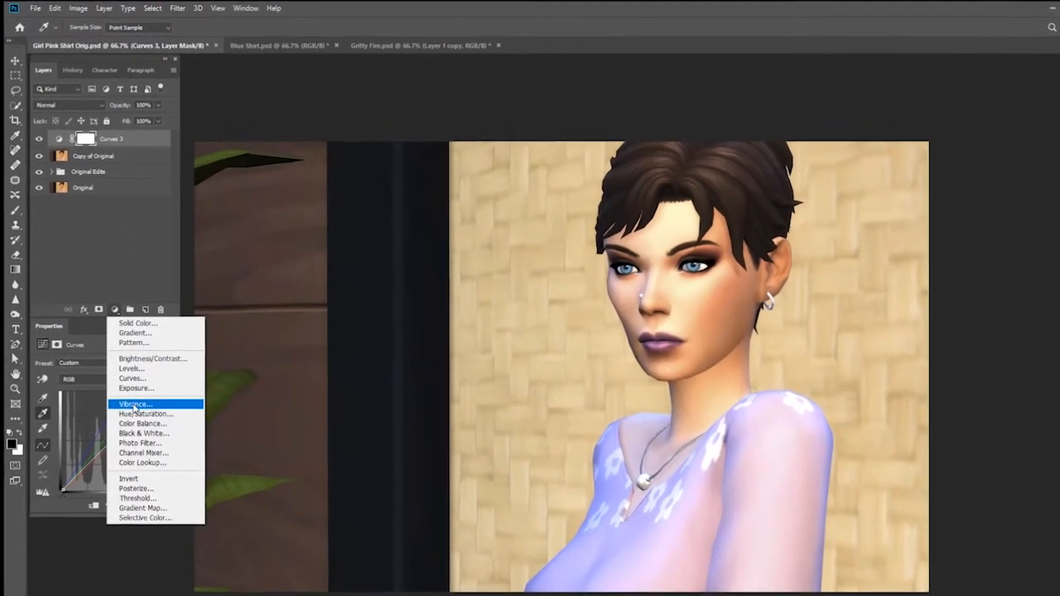
left_click(137, 369)
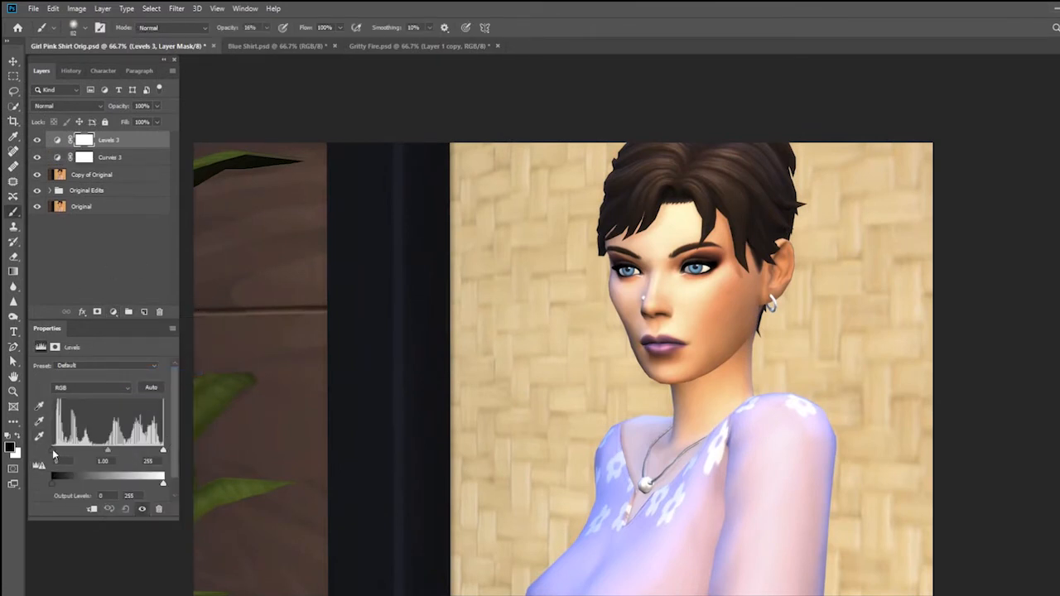
left_click_drag(53, 453, 55, 453)
left_click(142, 510)
left_click(143, 510)
left_click(143, 510)
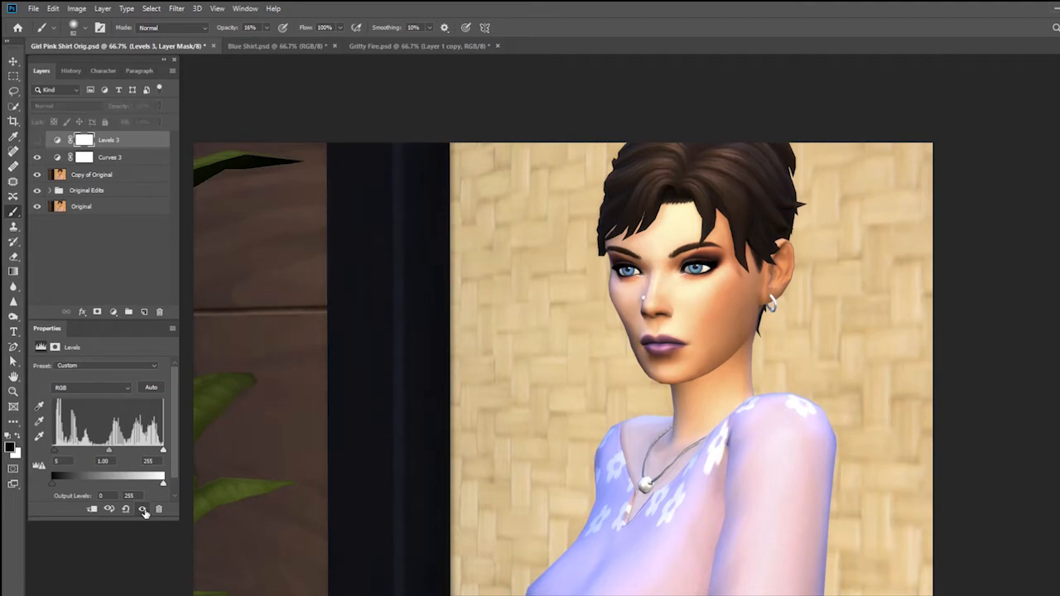
left_click(143, 510)
left_click(143, 510)
left_click(144, 510)
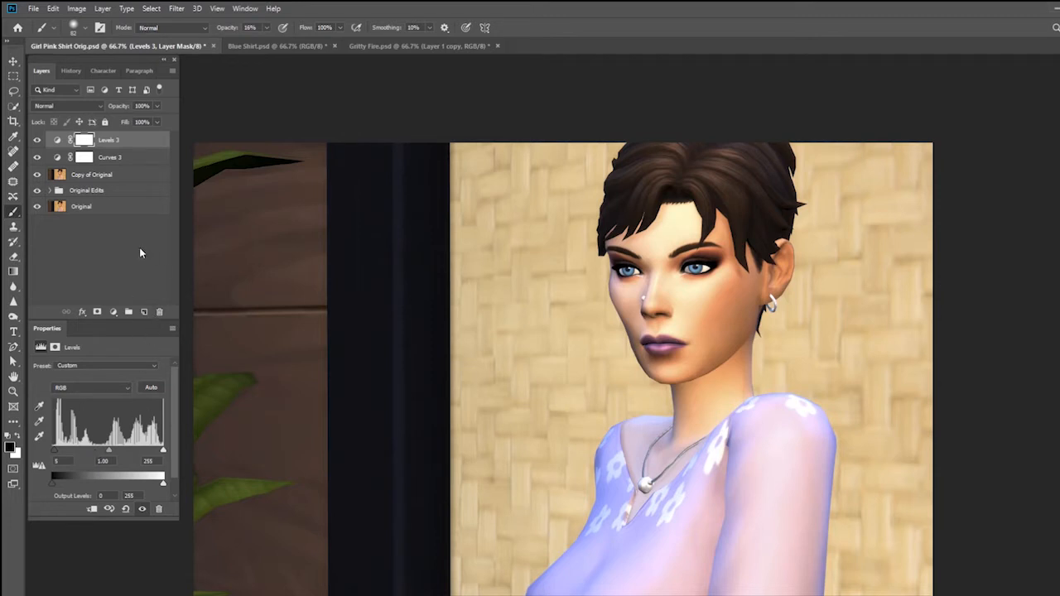
Step: Add a reversed Radial Gradient Fill layer and move its clear center from the wall onto the woman's face
left_click(113, 313)
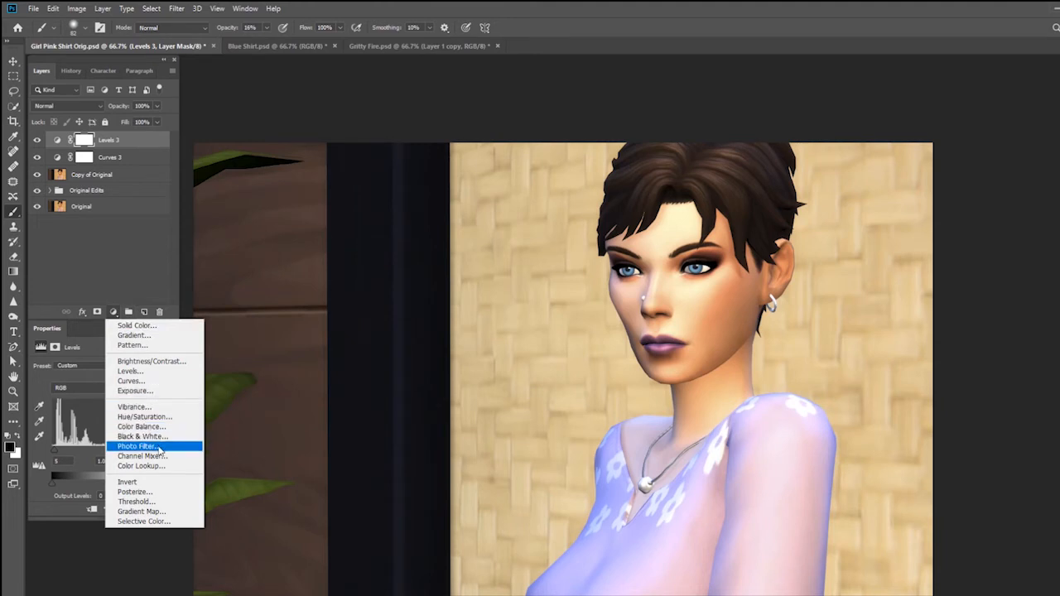
left_click(135, 335)
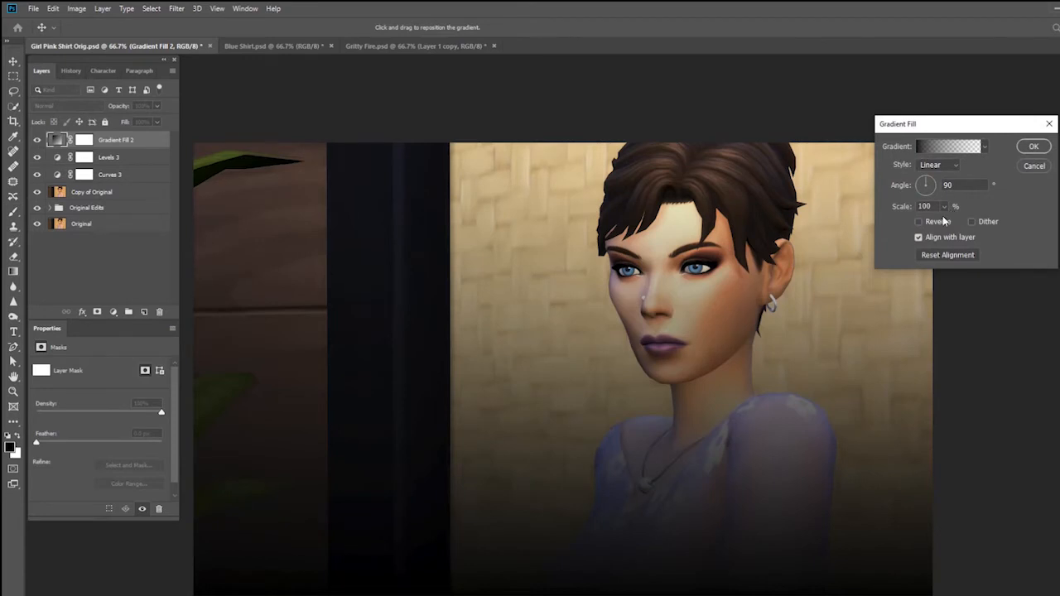
left_click(939, 221)
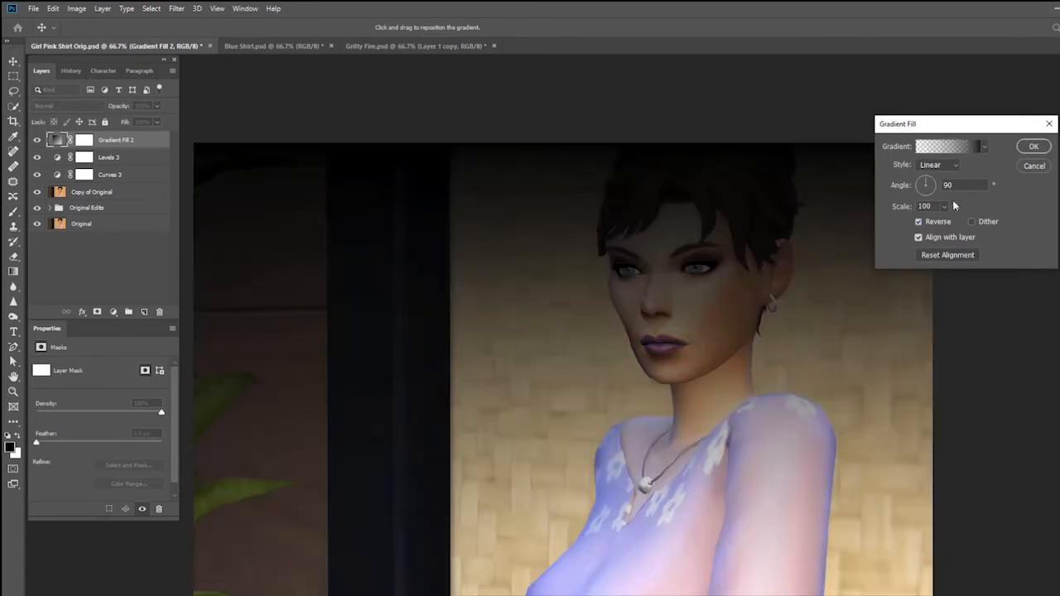
left_click(954, 168)
left_click(935, 176)
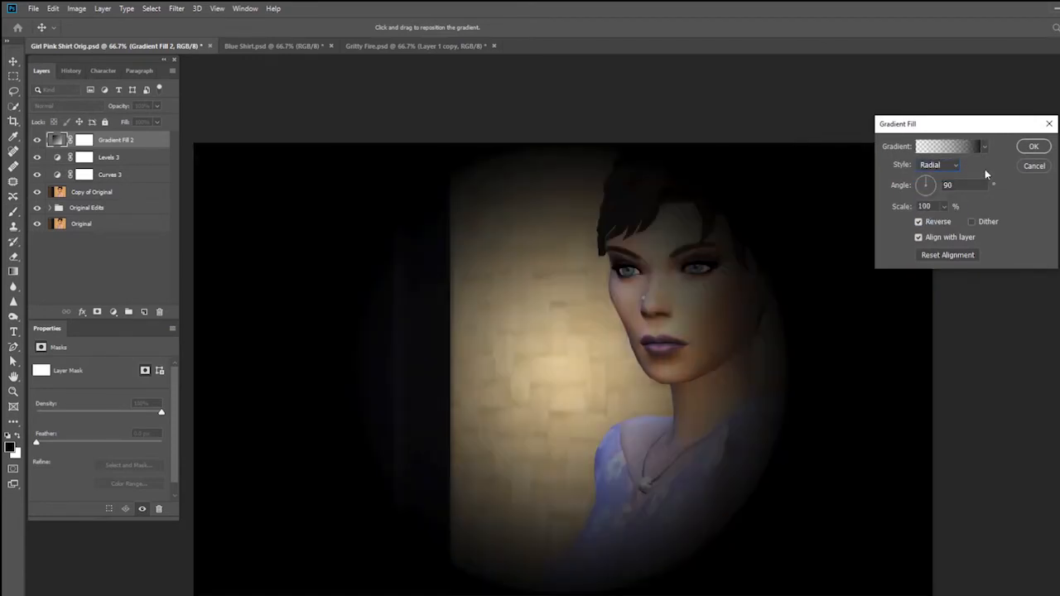
left_click_drag(561, 397, 705, 356)
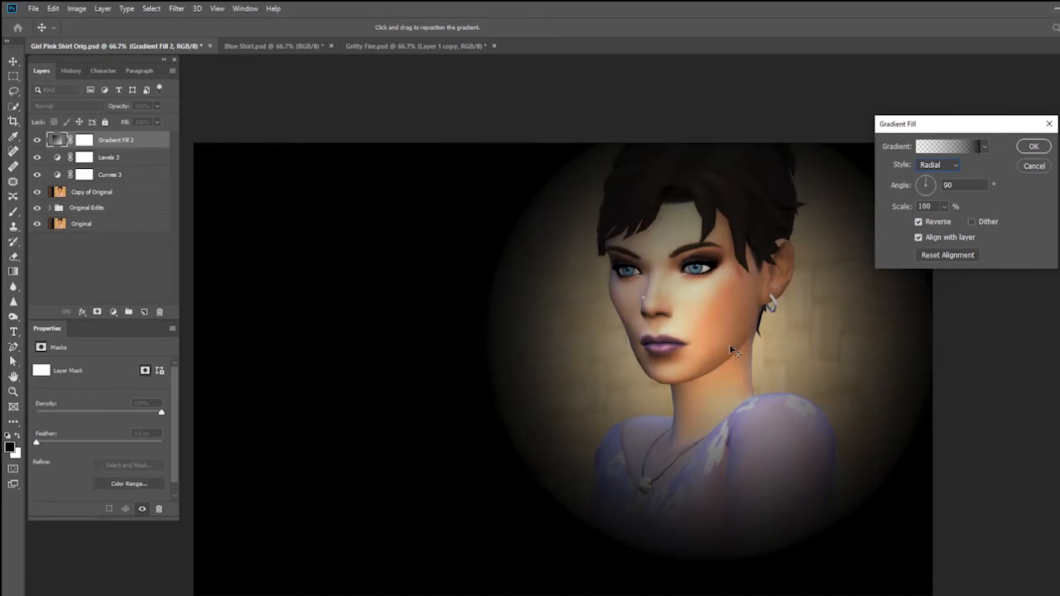
Step: Reduce the gradient's scale to 34% and recenter its clear spot on the woman's cheek beside the nose
left_click(944, 206)
left_click_drag(943, 222, 953, 222)
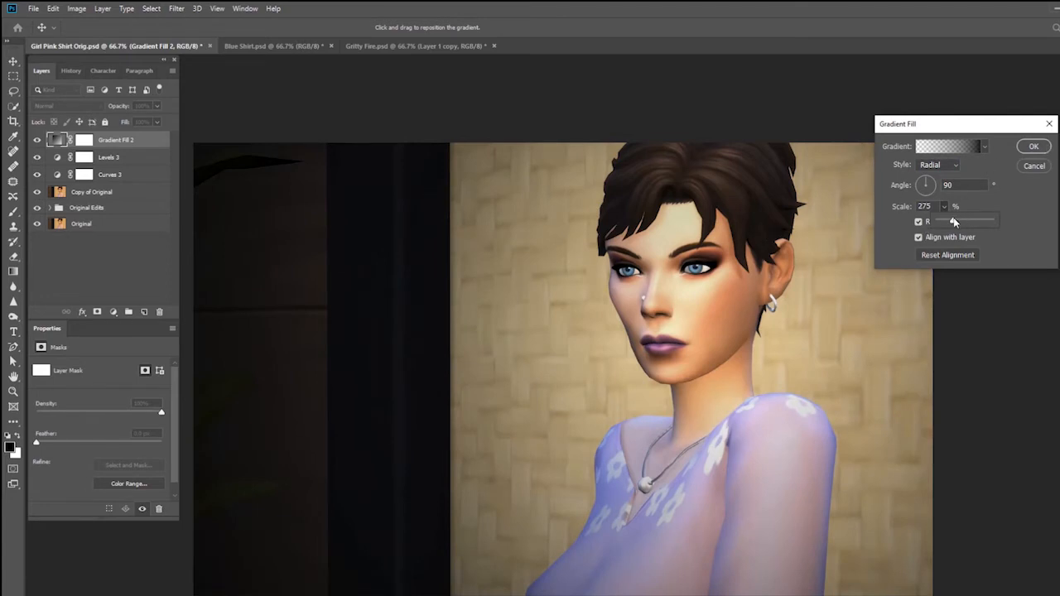
left_click_drag(953, 221, 935, 223)
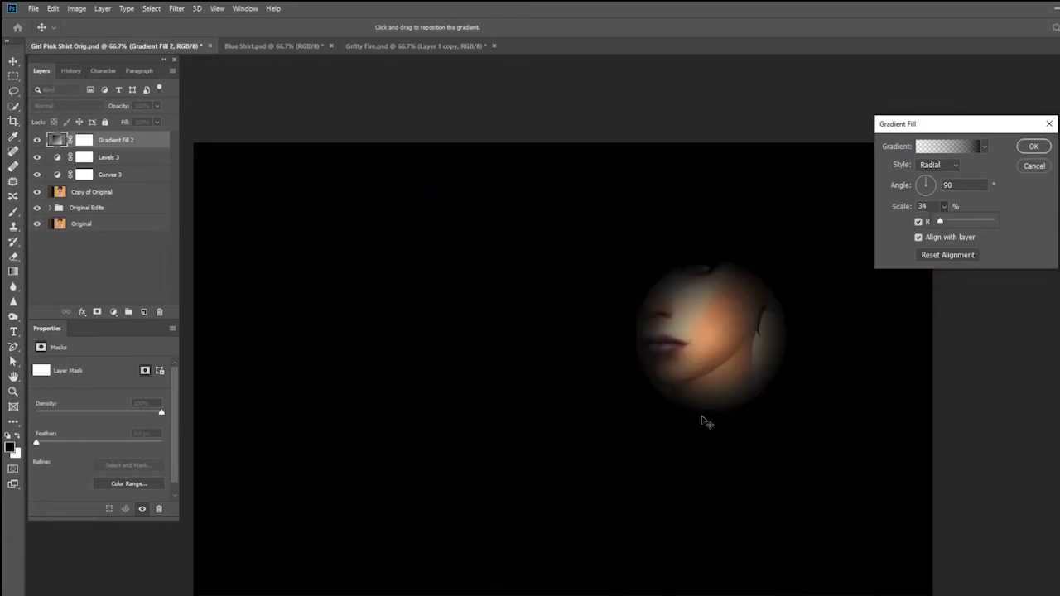
left_click_drag(730, 334, 702, 306)
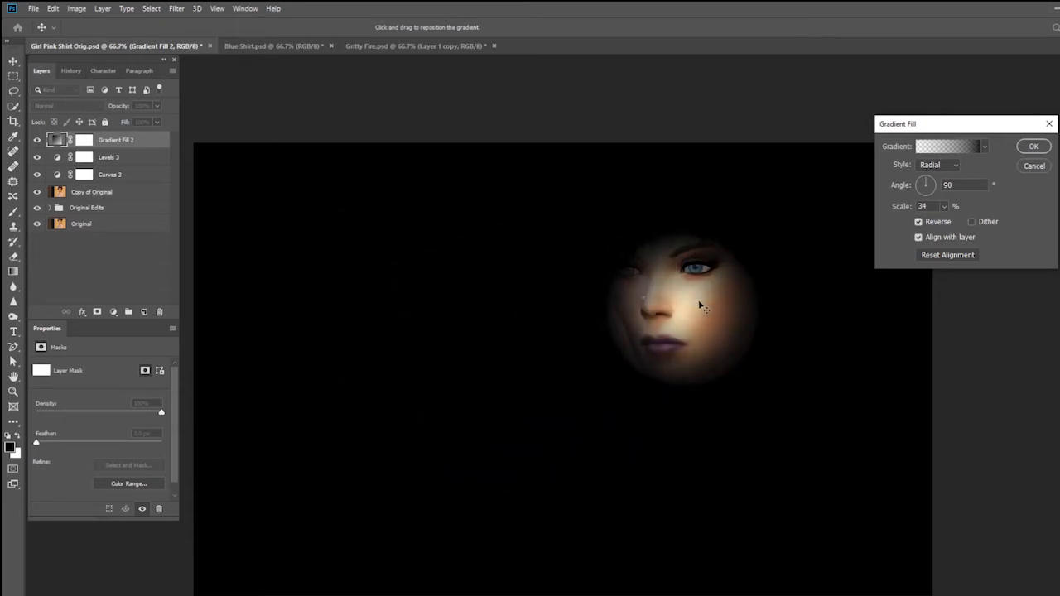
Step: Apply the gradient fill at 275% scale, and compare the image with and without the vignette
left_click(943, 207)
left_click(931, 207)
left_click_drag(929, 207, 879, 211)
type("275")
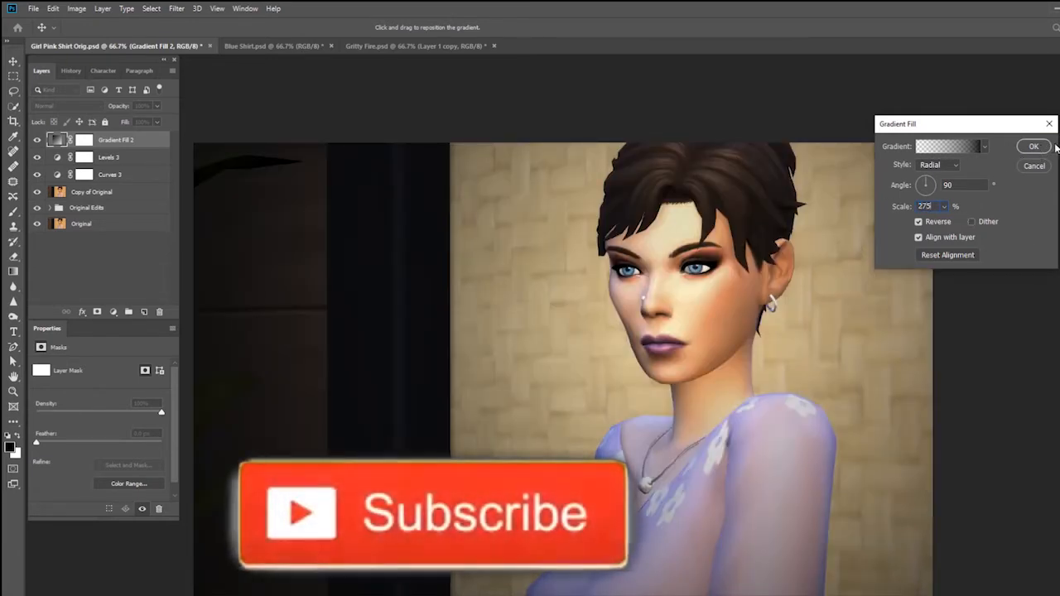
left_click(1035, 147)
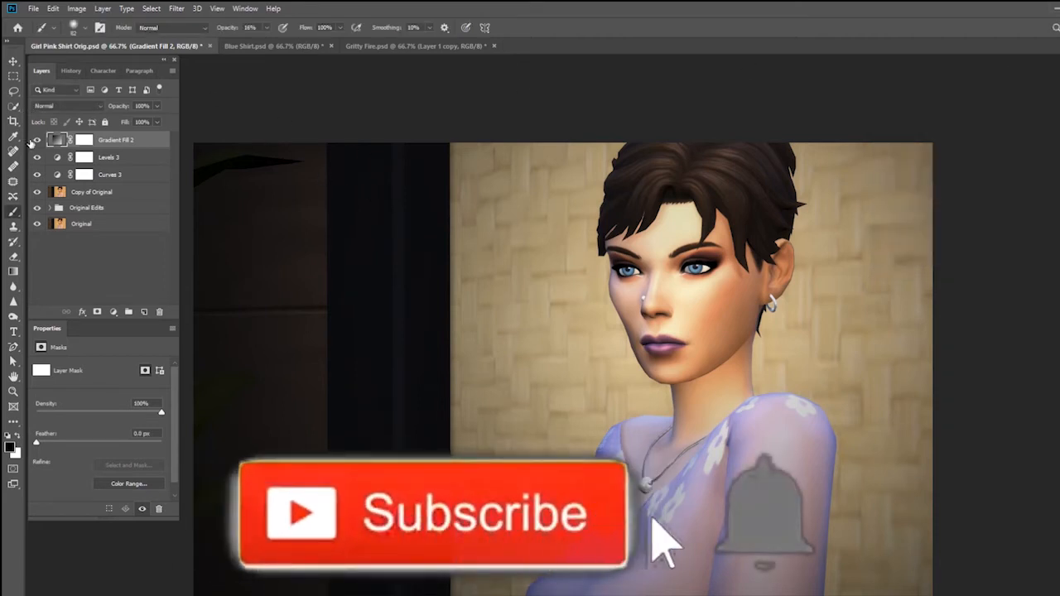
left_click(37, 140)
left_click(36, 140)
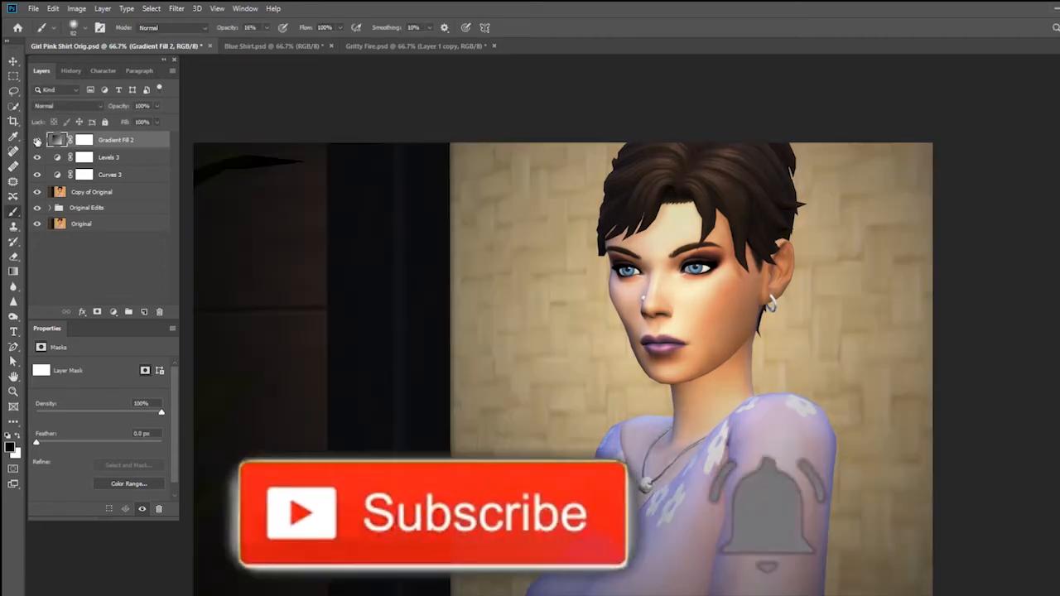
left_click(36, 140)
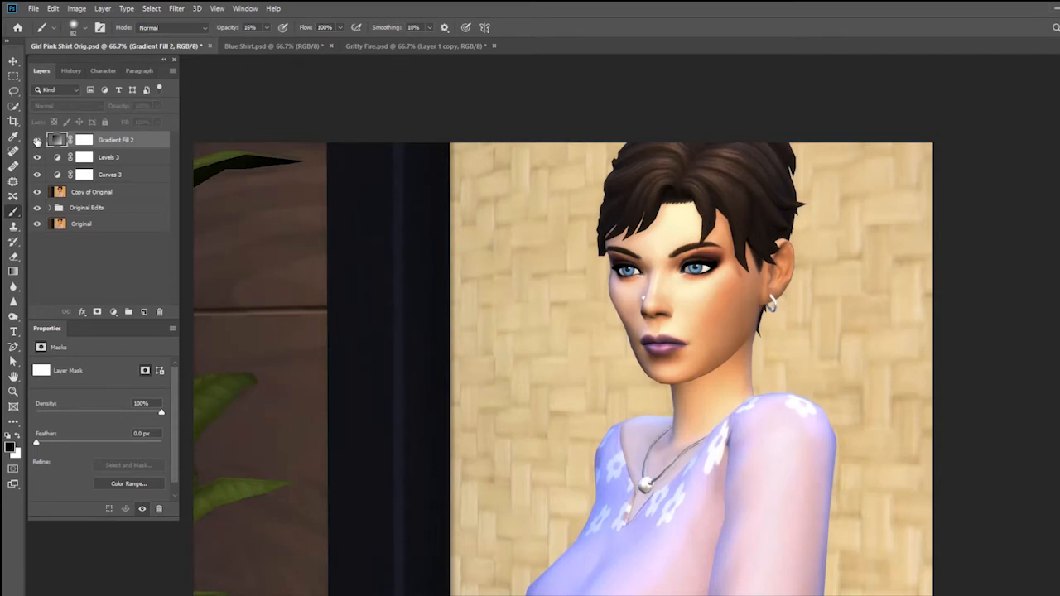
left_click(37, 140)
left_click(37, 140)
left_click(37, 140)
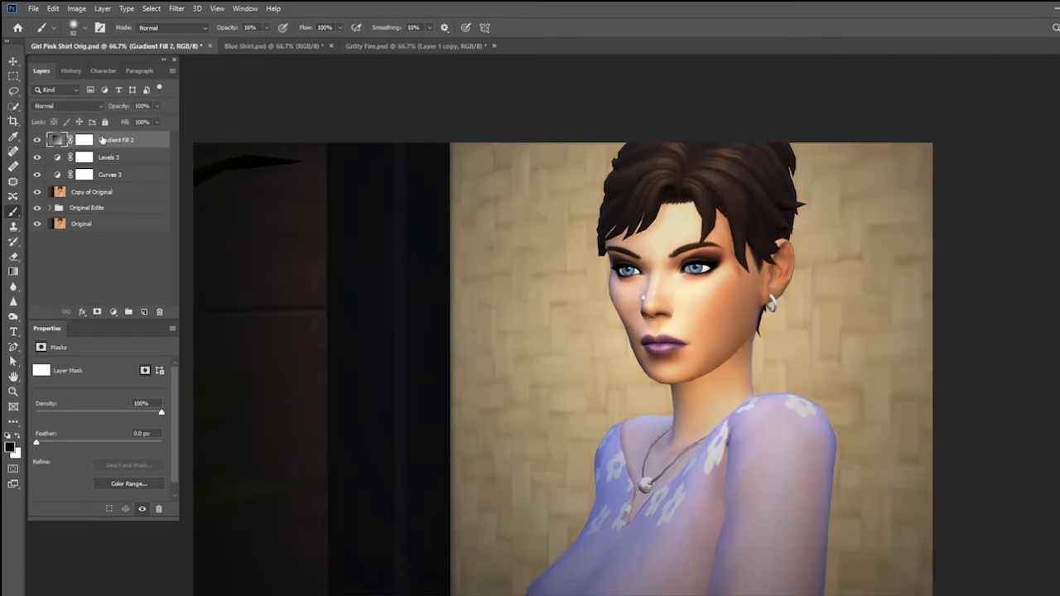
Step: Brush faint black over the woman's cheek on the Gradient Fill 2 mask at 16% opacity, and inspect the mask alone
left_click(84, 140)
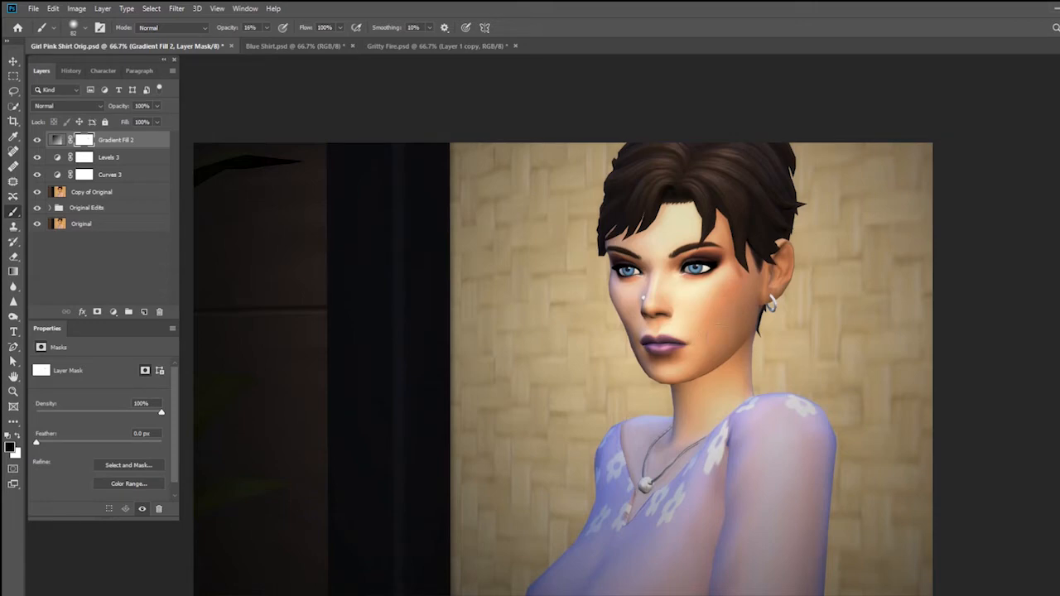
left_click(85, 141, "alt")
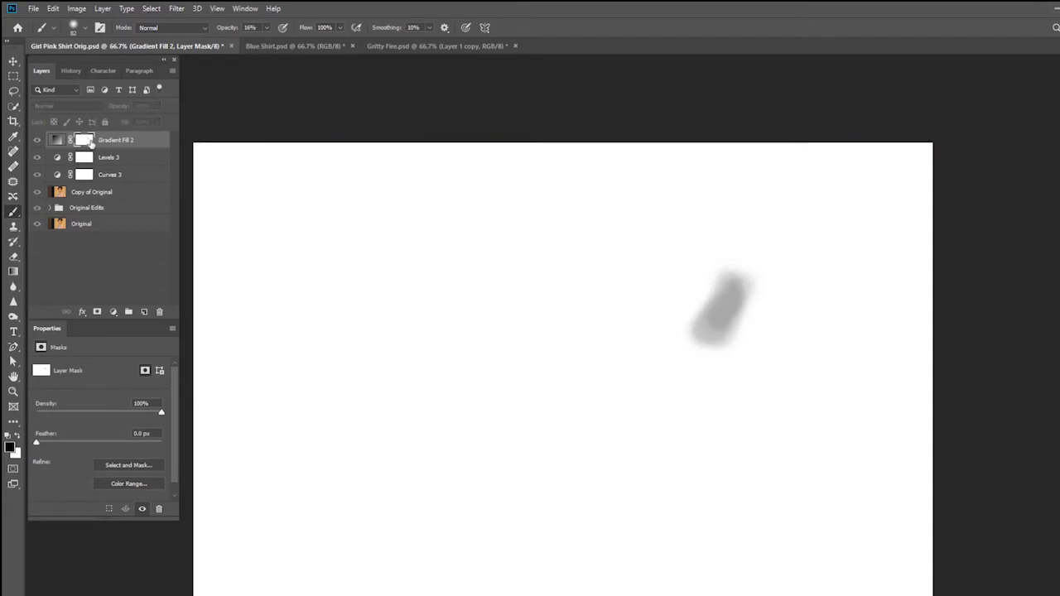
left_click(59, 142)
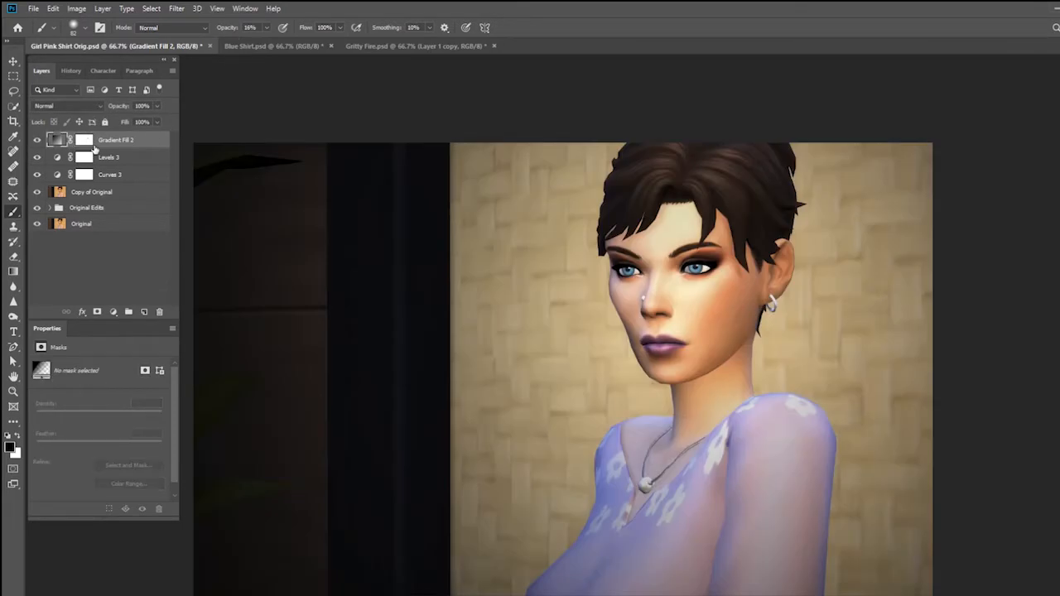
Step: Set the brush opacity to 100% and paint black over the woman's cheek and neck on the Gradient Fill 2 mask
left_click(268, 27)
left_click_drag(270, 43, 344, 39)
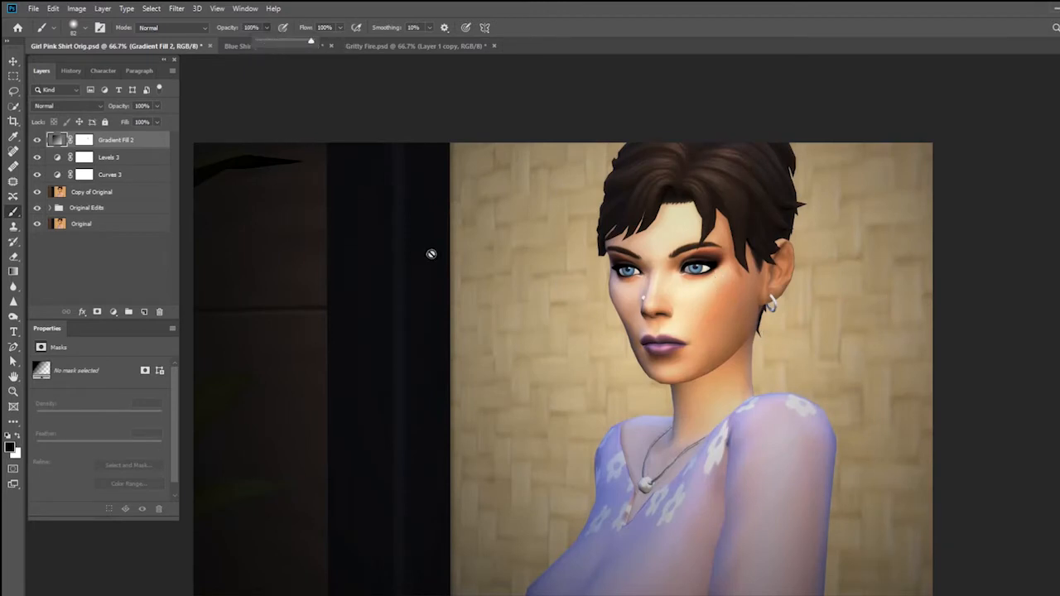
left_click(84, 142)
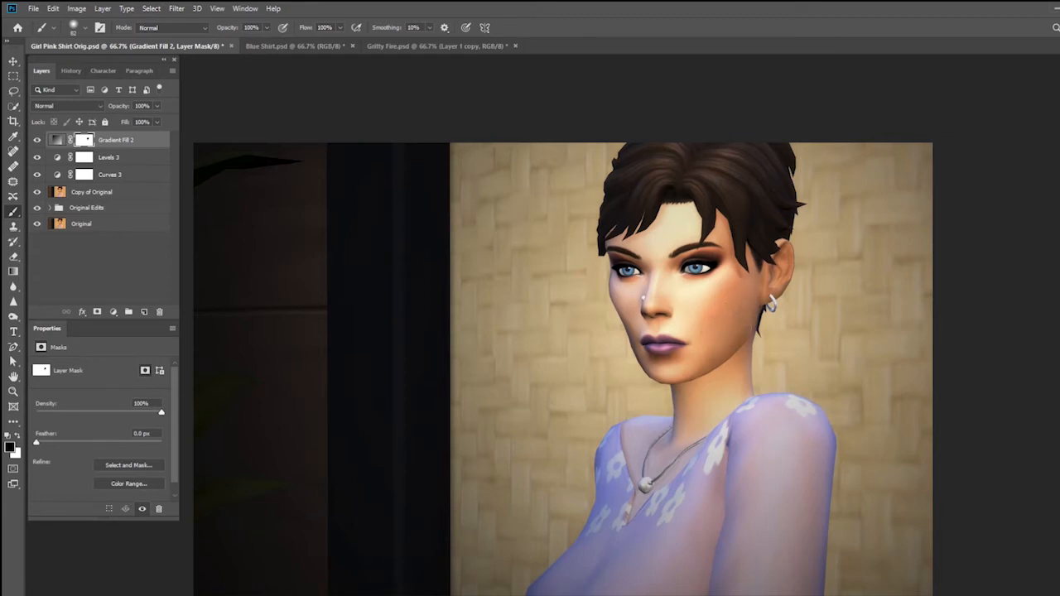
mouse_move(706, 369)
left_mouse_down()
mouse_move(737, 415)
mouse_move(718, 435)
mouse_move(704, 390)
mouse_move(689, 454)
left_mouse_up()
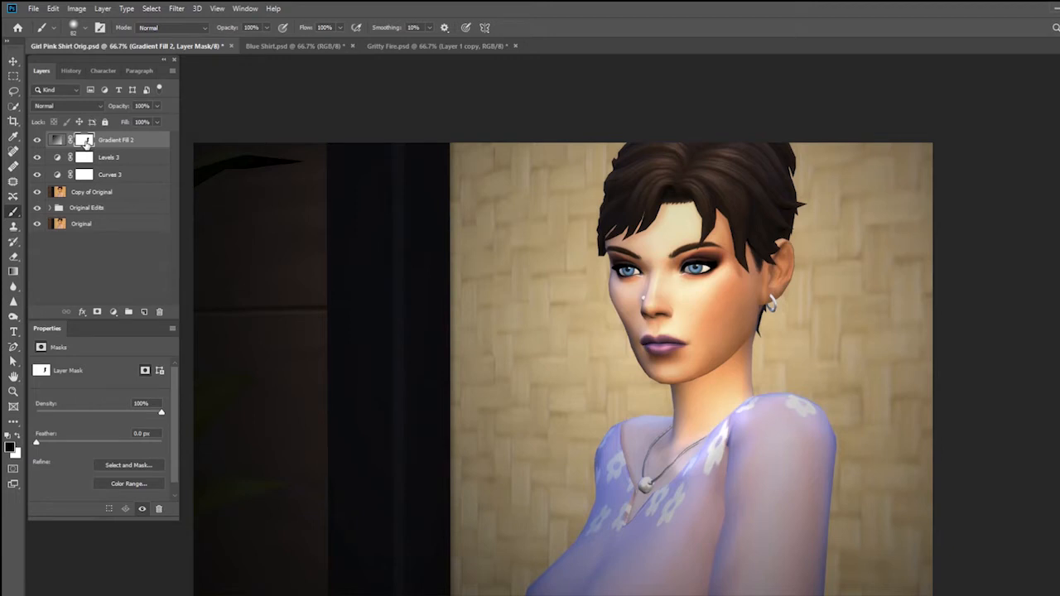
Step: Apply the inverted merged RGB image to the gradient mask with Multiply blending at 100% opacity, comparing the preview on and off
left_click(77, 9)
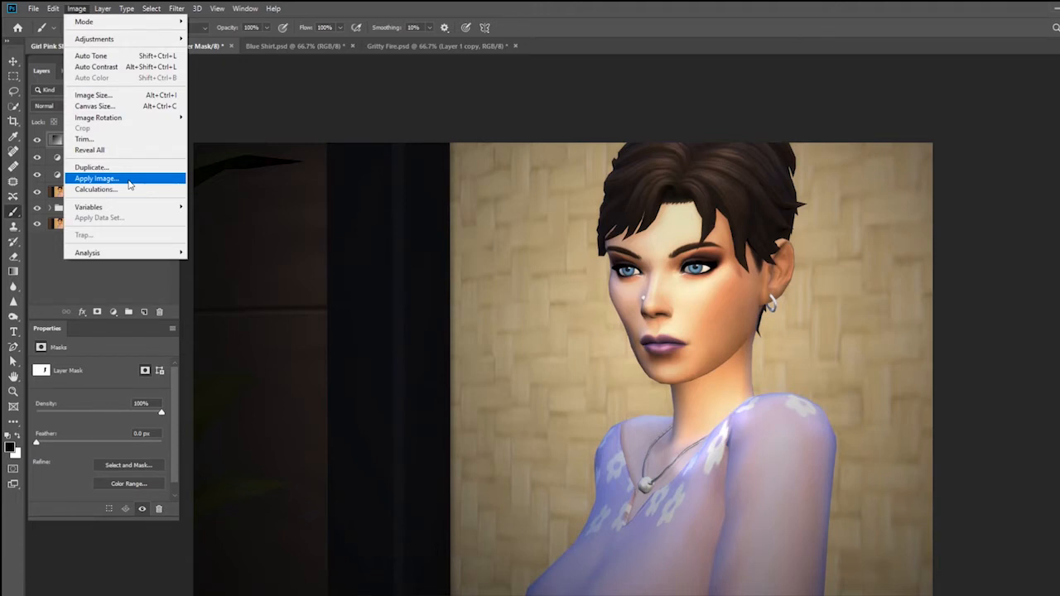
left_click(128, 180)
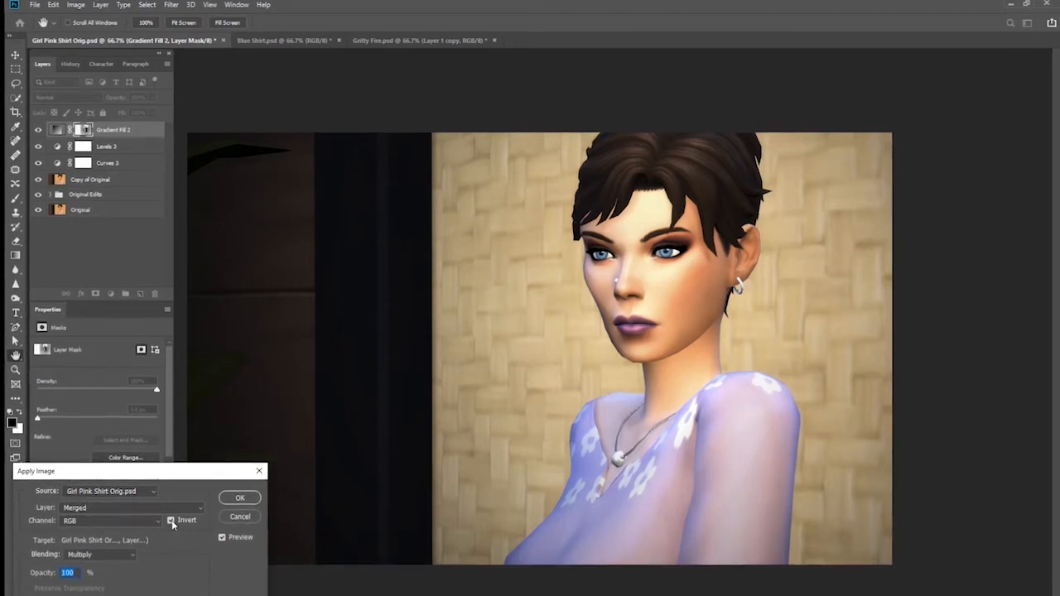
left_click(240, 538)
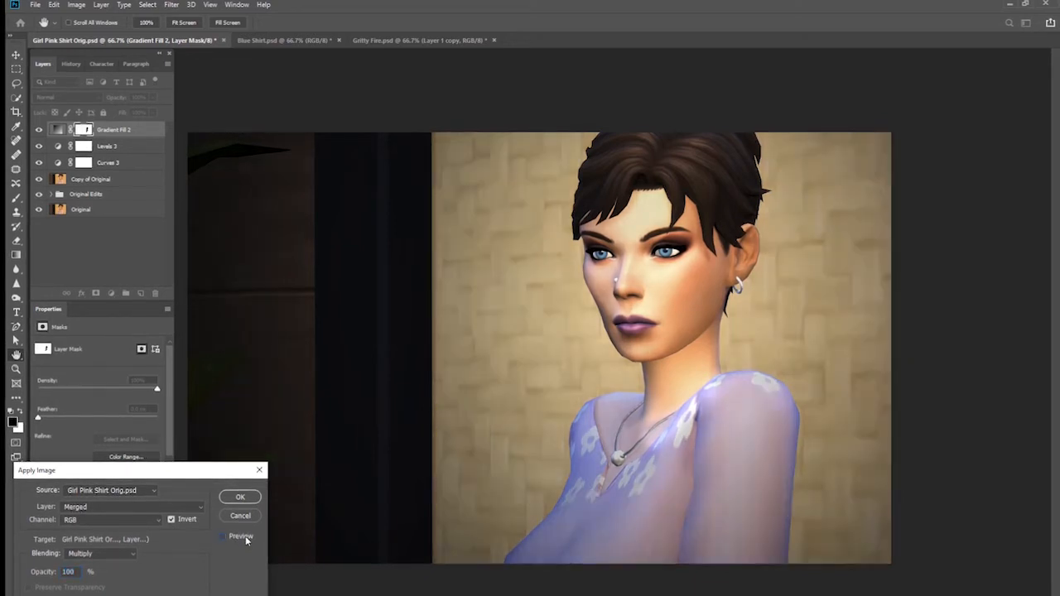
left_click(240, 537)
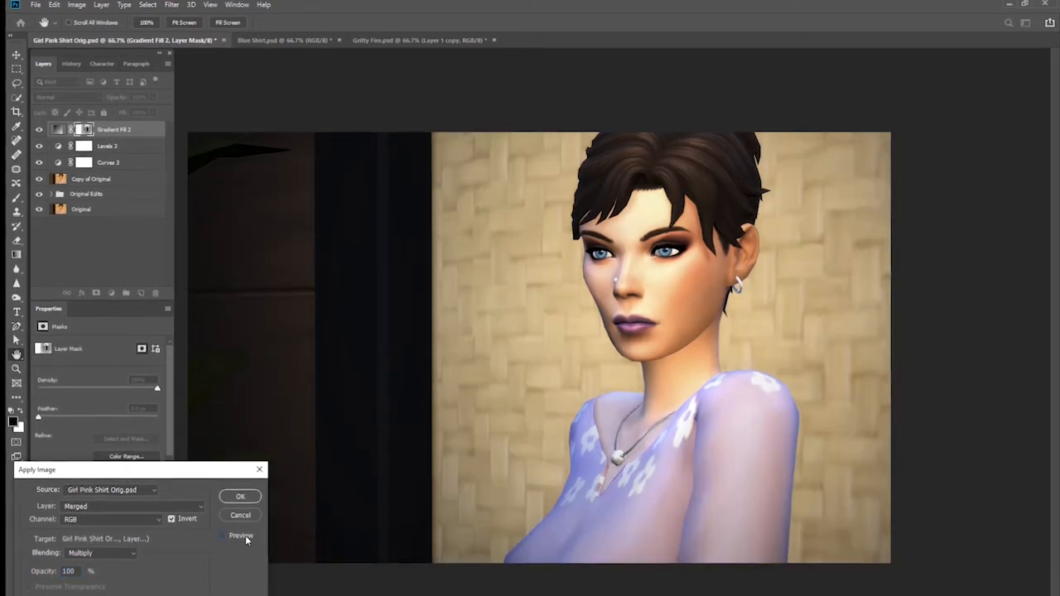
left_click(247, 540)
left_click(247, 540)
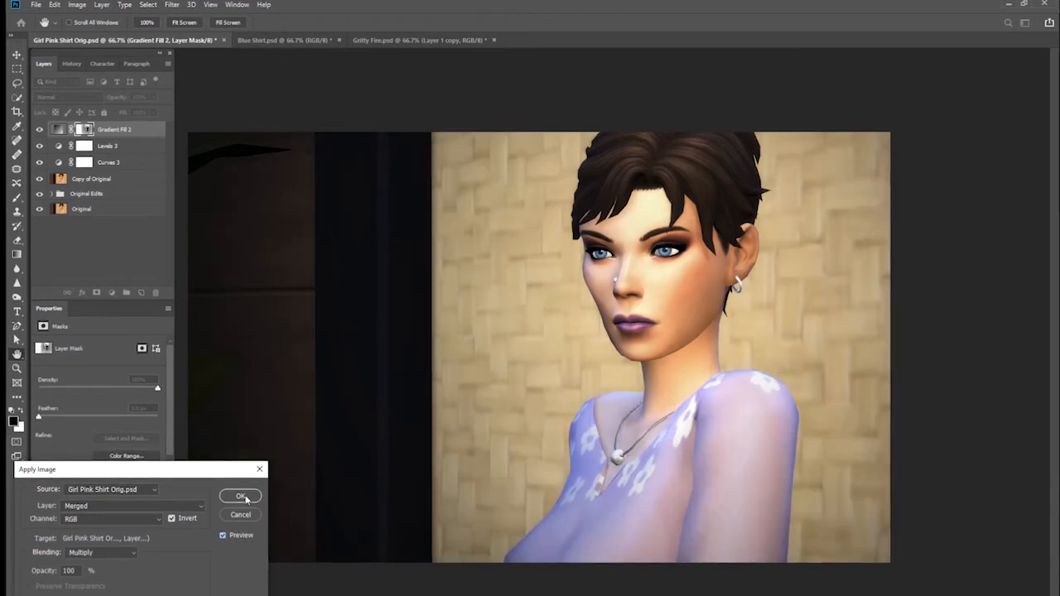
left_click(240, 496)
Step: Apply the inverted merged image to the gradient mask a second time, again with Multiply at 100% opacity
key("b")
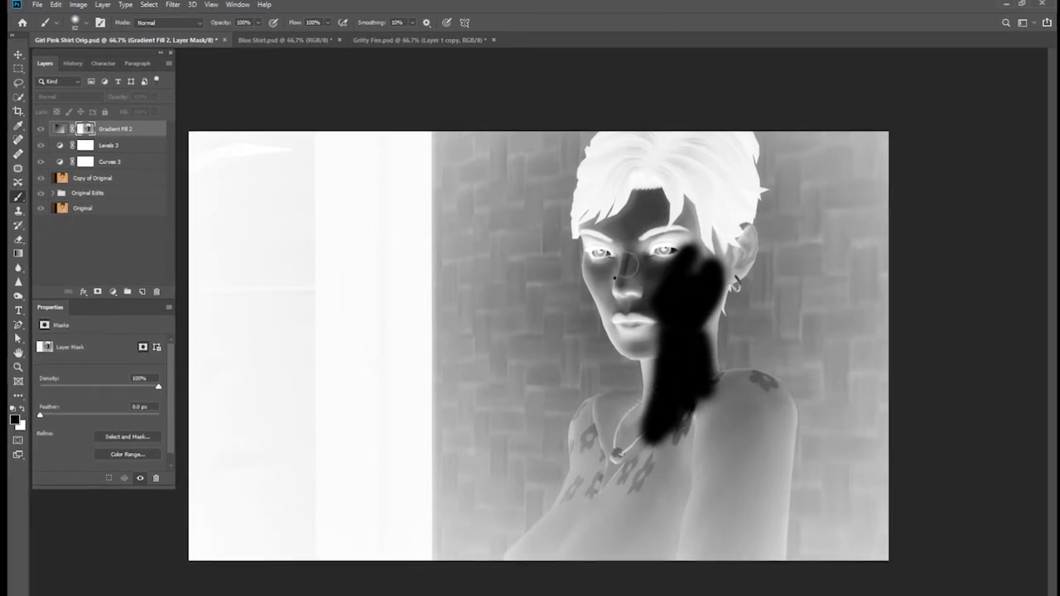
left_click(79, 4)
left_click(98, 165)
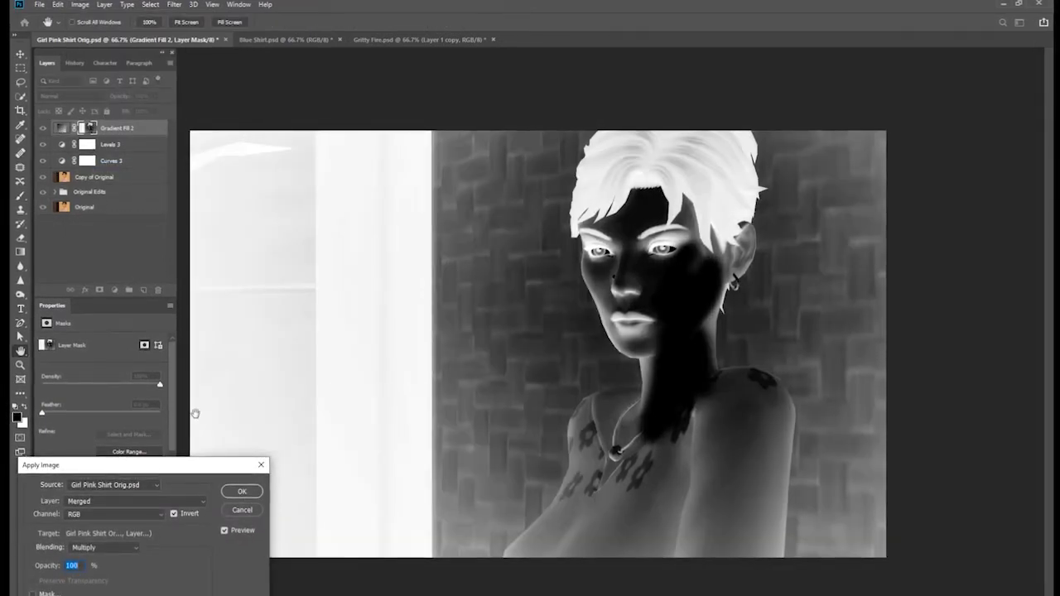
left_click(242, 492)
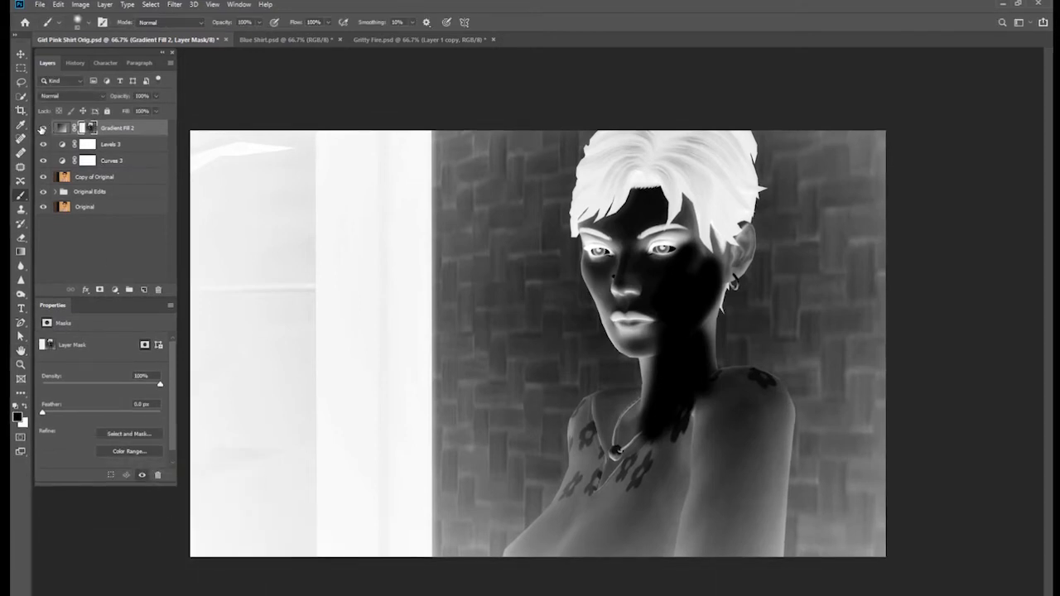
Step: Compare the image with and without the Gradient Fill 2 layer, and examine its mask alone
left_click(62, 128)
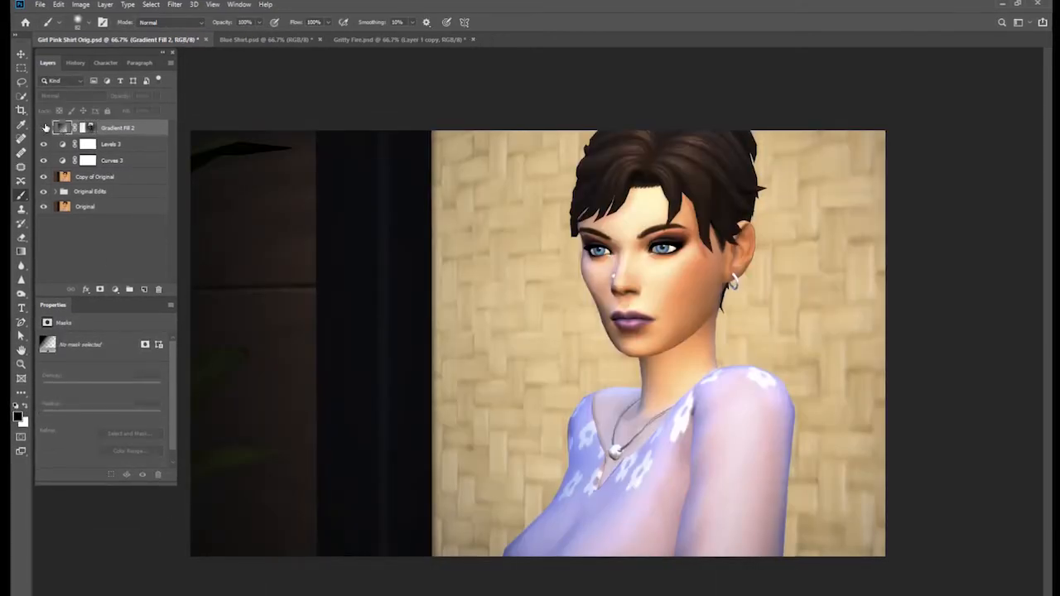
left_click(45, 127)
left_click(44, 127)
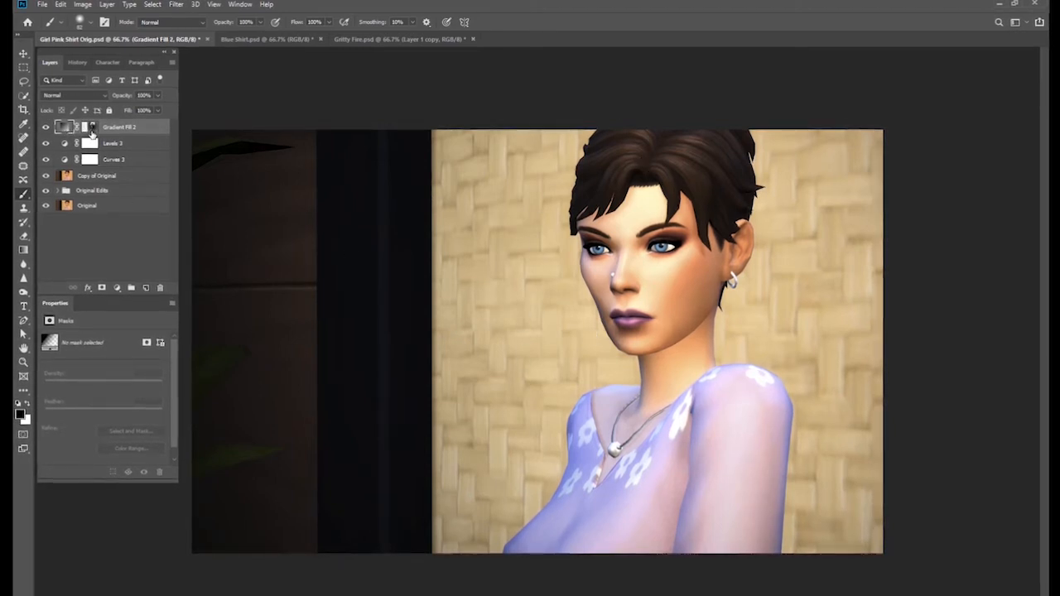
left_click(92, 129, "alt")
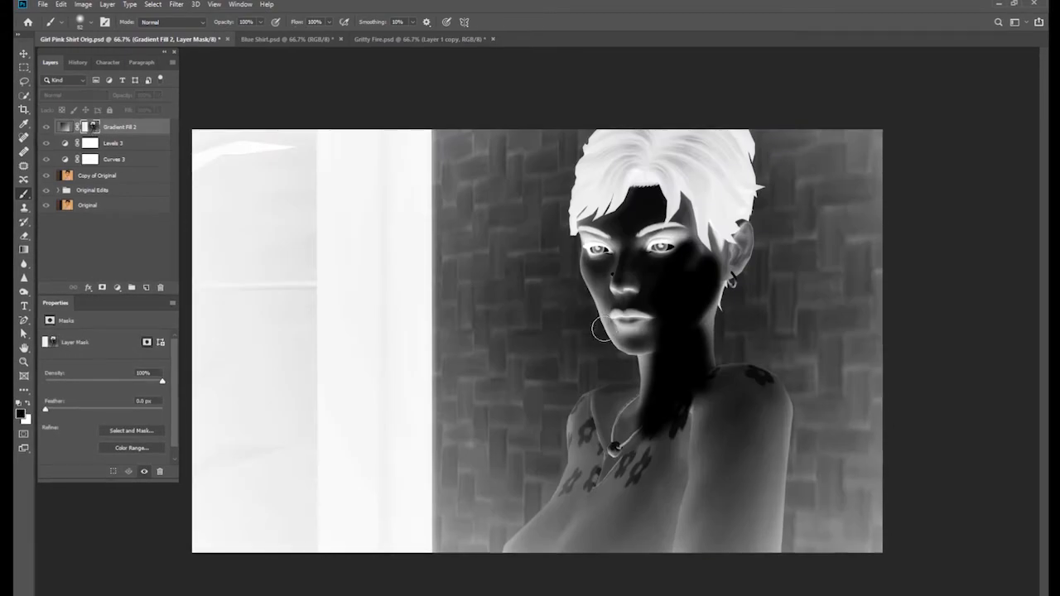
left_click(66, 127)
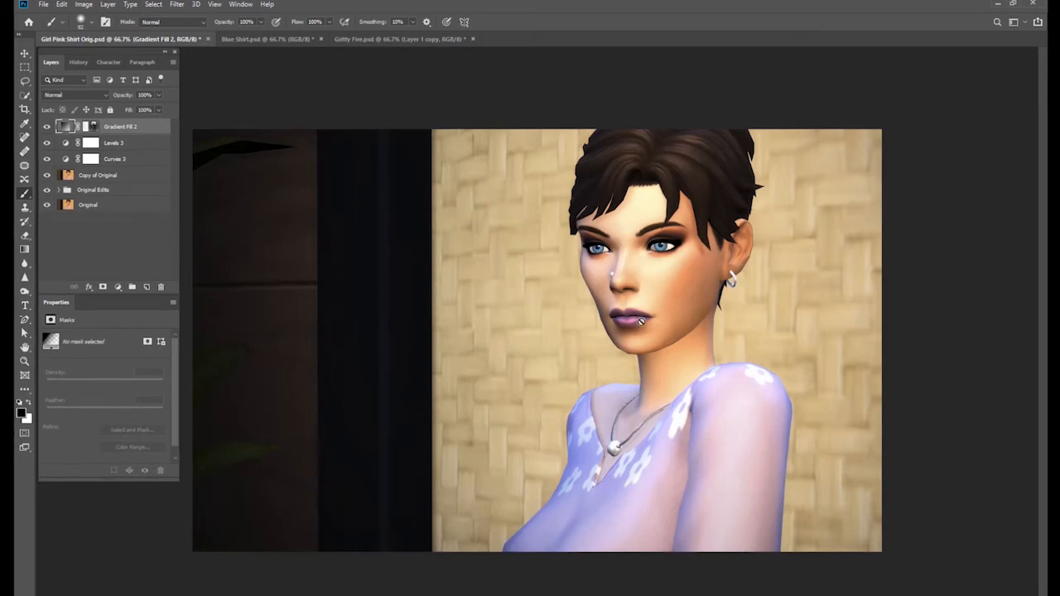
Step: Paint black over the front of the woman's hair directly on the displayed gradient mask, and return to the image view
left_click(92, 126, "alt")
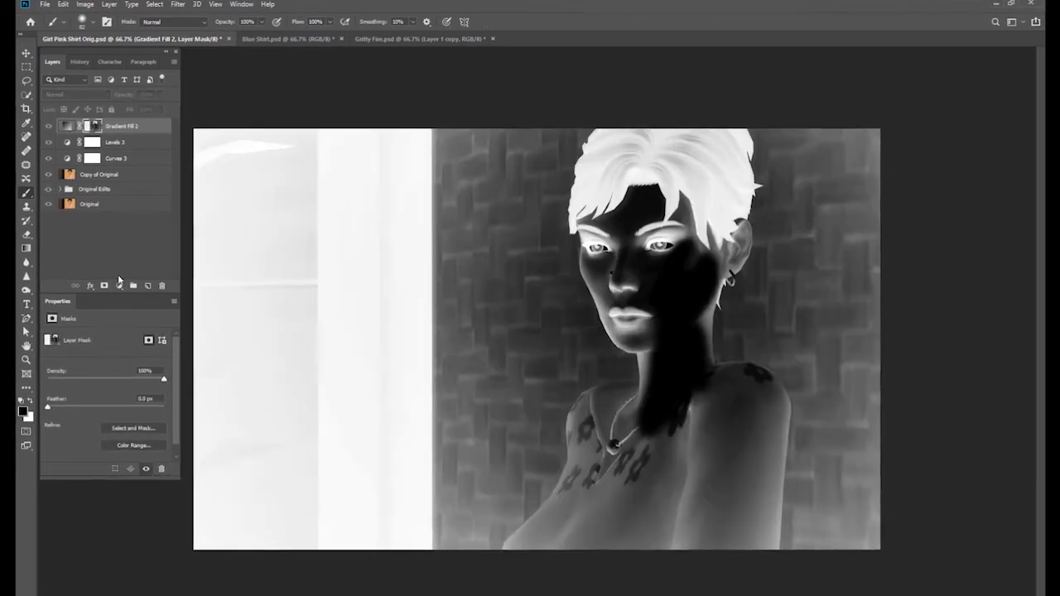
mouse_move(618, 169)
left_mouse_down()
mouse_move(592, 192)
mouse_move(616, 161)
mouse_move(642, 157)
left_mouse_up()
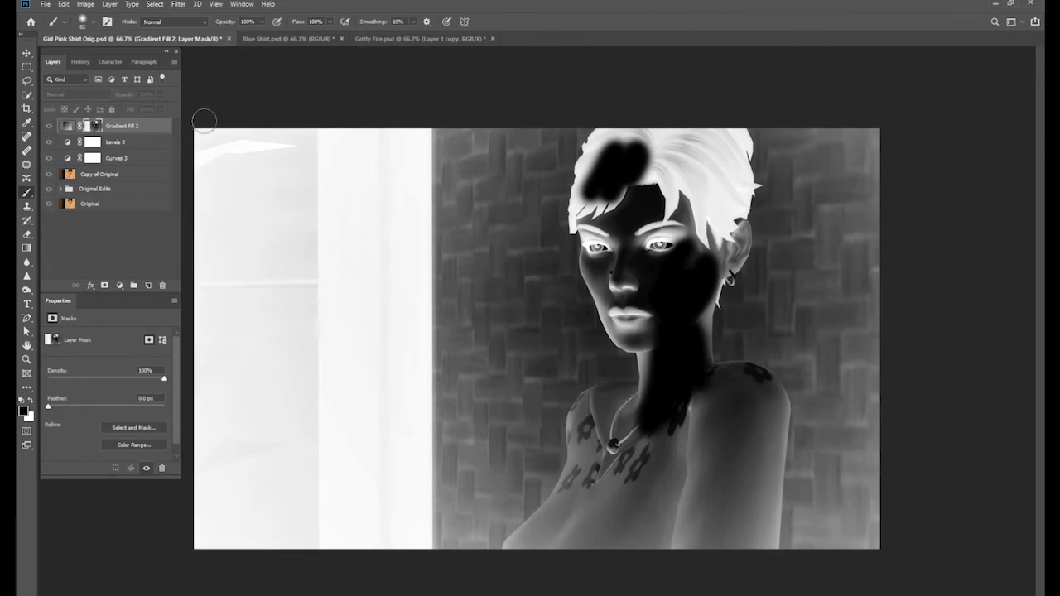
left_click(94, 127, "alt")
left_click(94, 126)
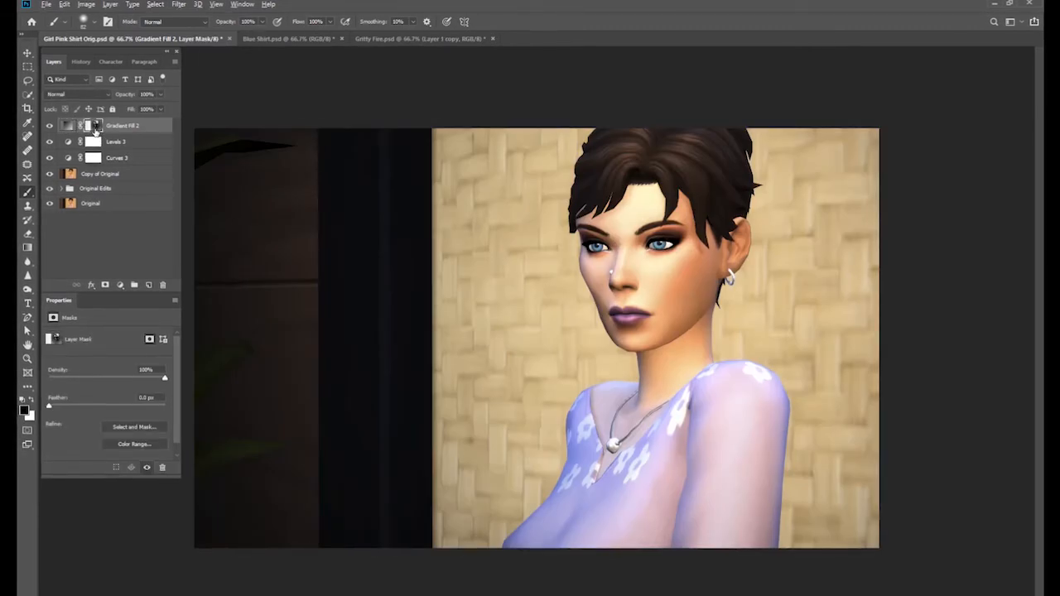
Step: Paint black over more of the woman on the gradient mask with a larger brush, and compare the image with and without the vignette
left_click(96, 129, "alt")
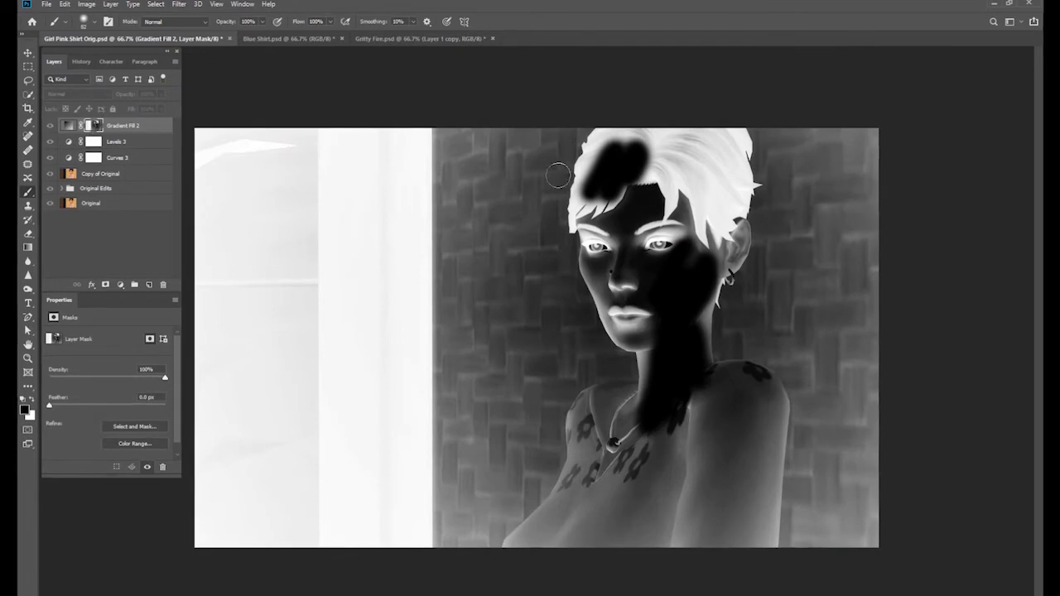
mouse_move(608, 186)
left_mouse_down()
mouse_move(601, 257)
mouse_move(589, 225)
mouse_move(610, 118)
mouse_move(637, 125)
mouse_move(675, 196)
mouse_move(643, 185)
mouse_move(653, 184)
mouse_move(627, 193)
mouse_move(655, 243)
mouse_move(690, 196)
mouse_move(688, 141)
mouse_move(712, 170)
mouse_move(733, 138)
mouse_move(710, 267)
mouse_move(727, 141)
mouse_move(677, 123)
mouse_move(646, 130)
mouse_move(593, 194)
mouse_move(596, 226)
mouse_move(634, 259)
mouse_move(623, 288)
left_mouse_up()
right_click(694, 237, "alt")
left_click(55, 125)
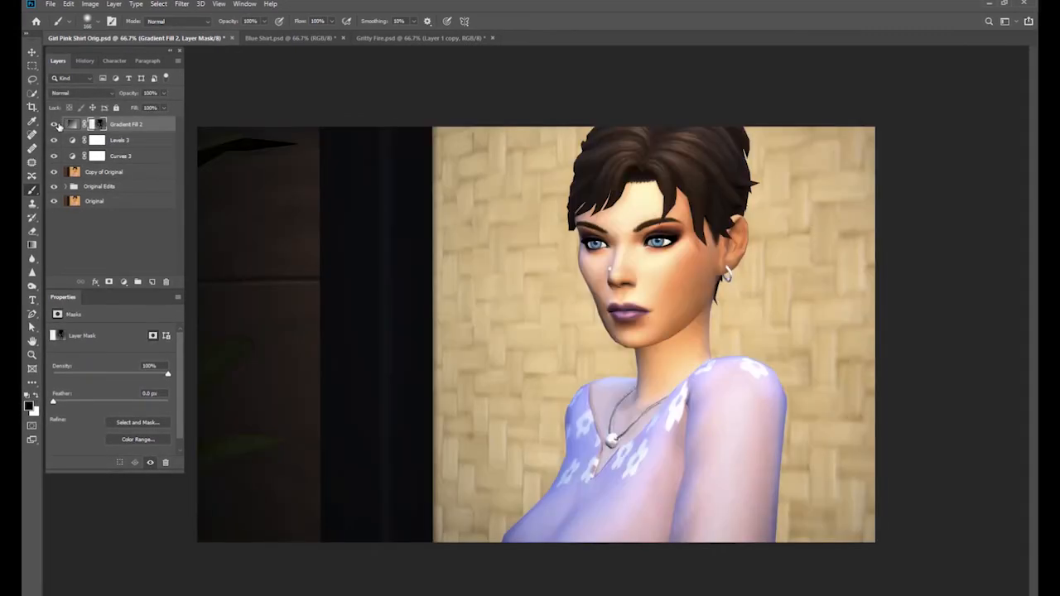
left_click(55, 125)
left_click(55, 126)
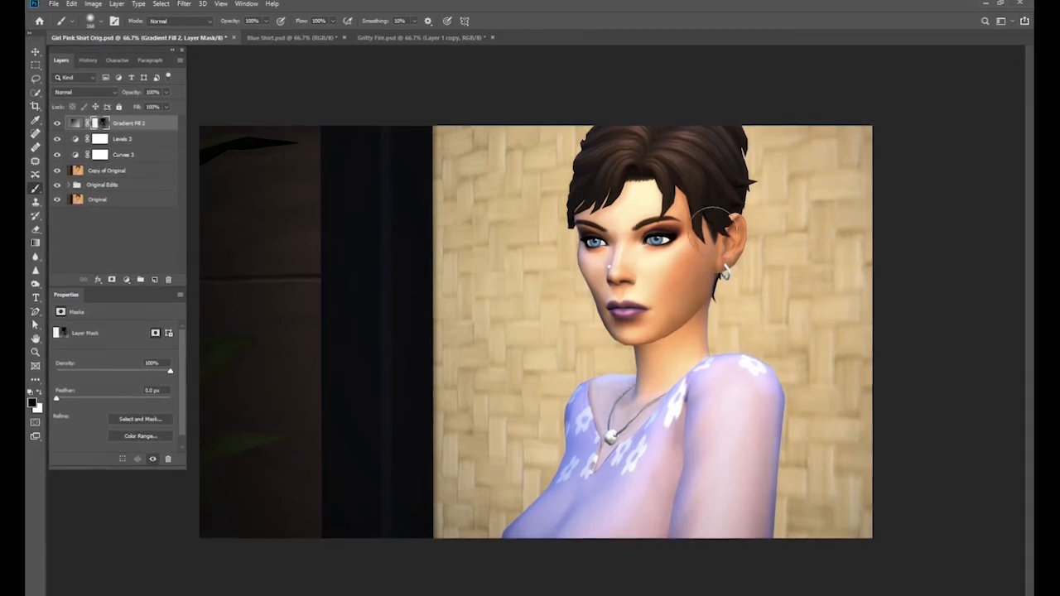
Step: Add a Photo Filter adjustment layer above the gradient fill and choose Cooling Filter (82)
left_click(127, 280)
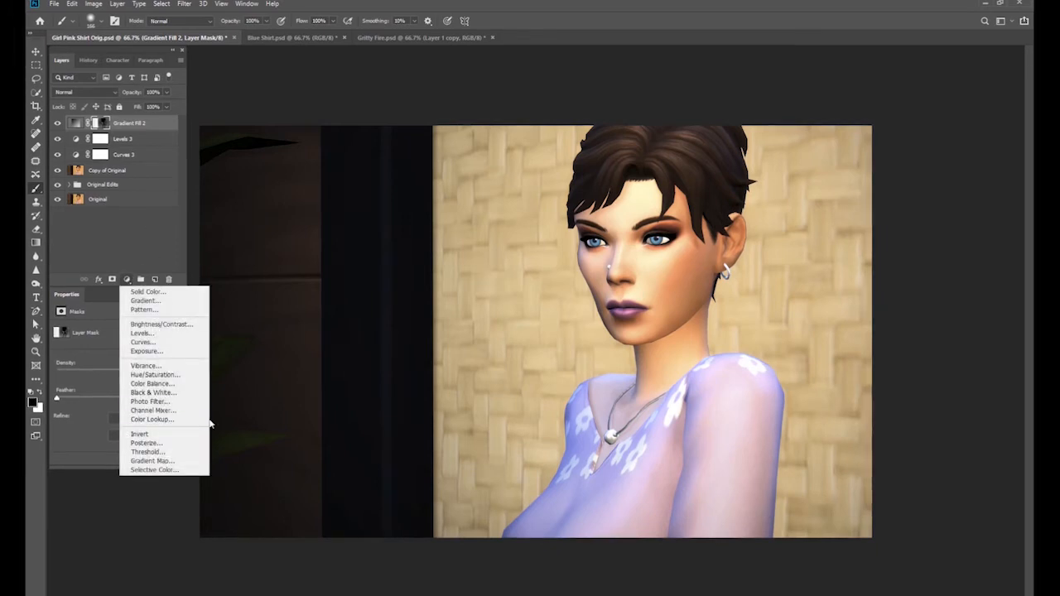
left_click(151, 402)
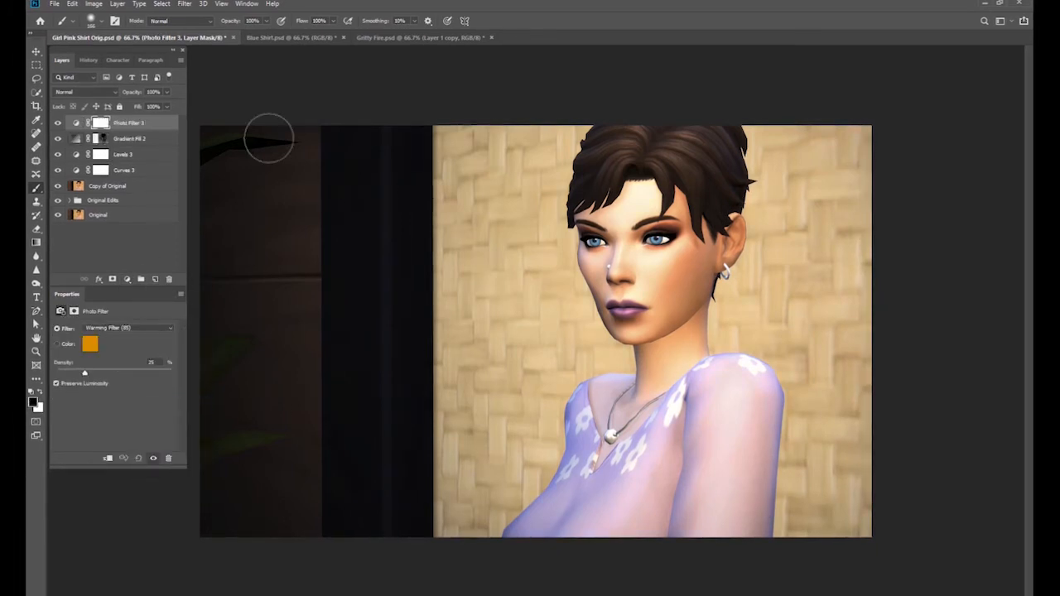
left_click(118, 329)
left_click(125, 379)
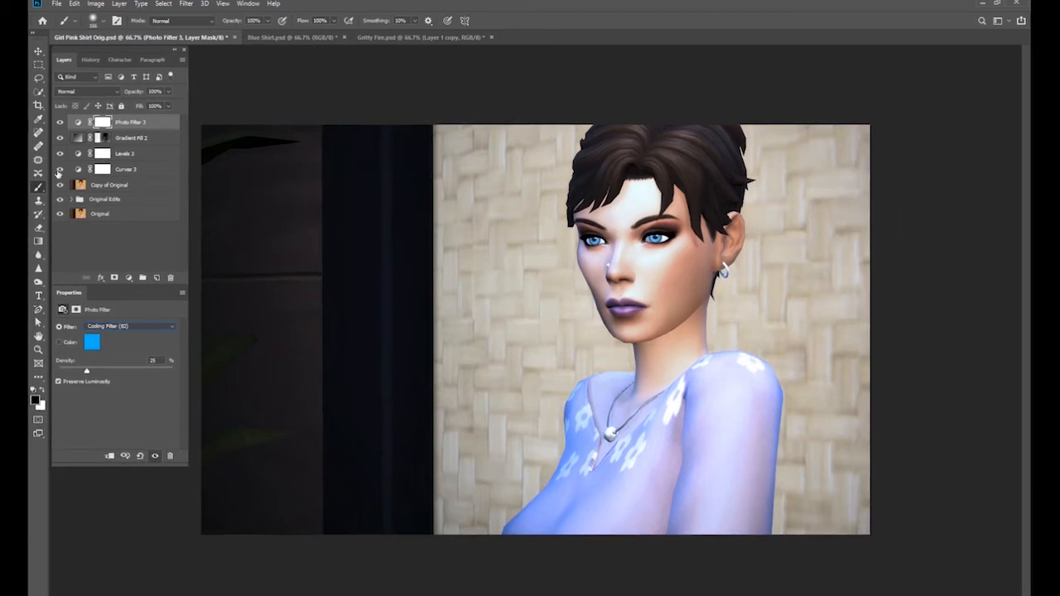
Step: Cover the Photo Filter layer's mask completely with black using a very large brush, and check the mask alone
left_click_drag(609, 475, 791, 475)
mouse_move(911, 404)
left_mouse_down()
mouse_move(125, 109)
mouse_move(1014, 498)
mouse_move(521, 108)
mouse_move(468, 176)
left_mouse_up()
left_click(102, 122, "alt")
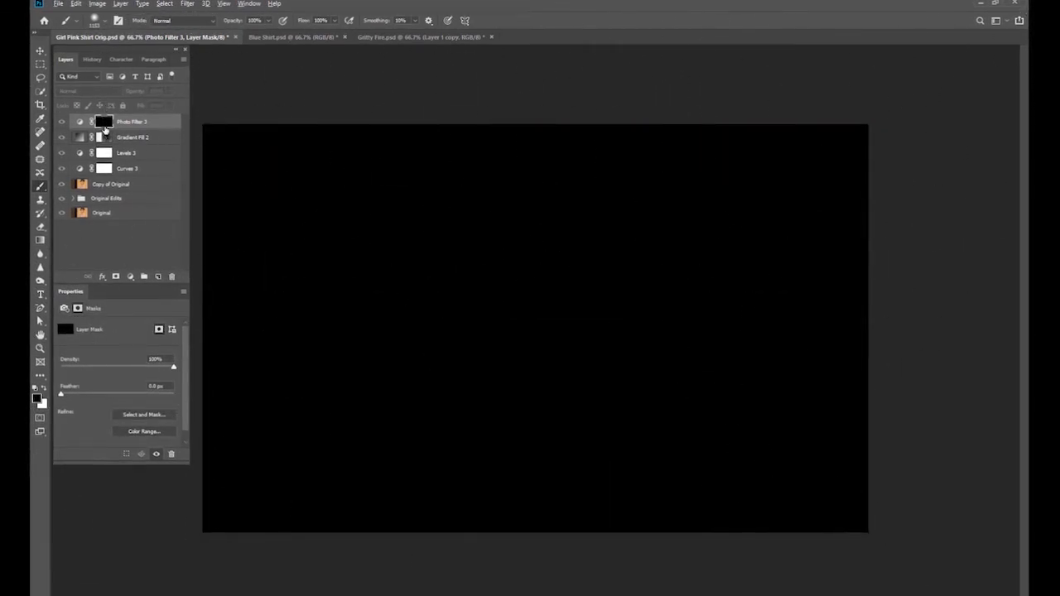
left_click(103, 122, "alt")
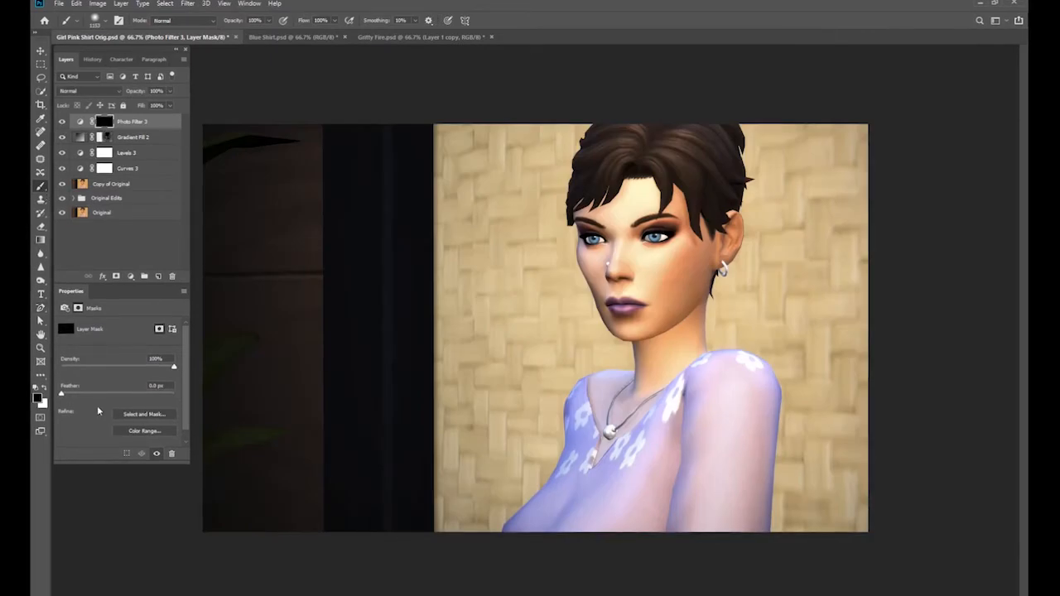
Step: Paint white over the woman's irises on the Photo Filter mask with a small brush at 100% opacity
left_click_drag(799, 262, 625, 294)
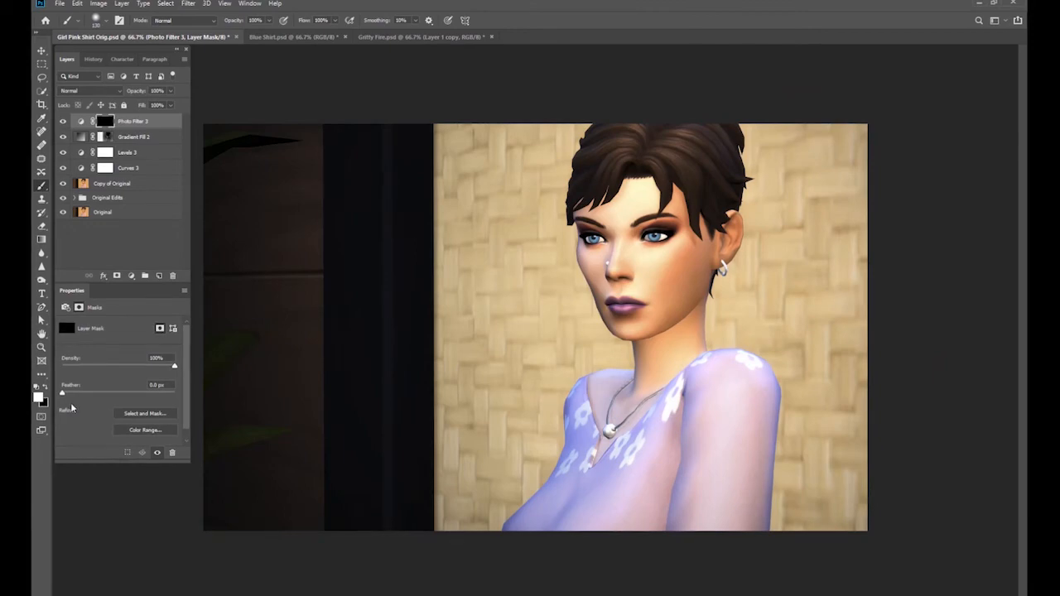
key("ctrl+plus")
key("ctrl+plus")
key("ctrl+plus")
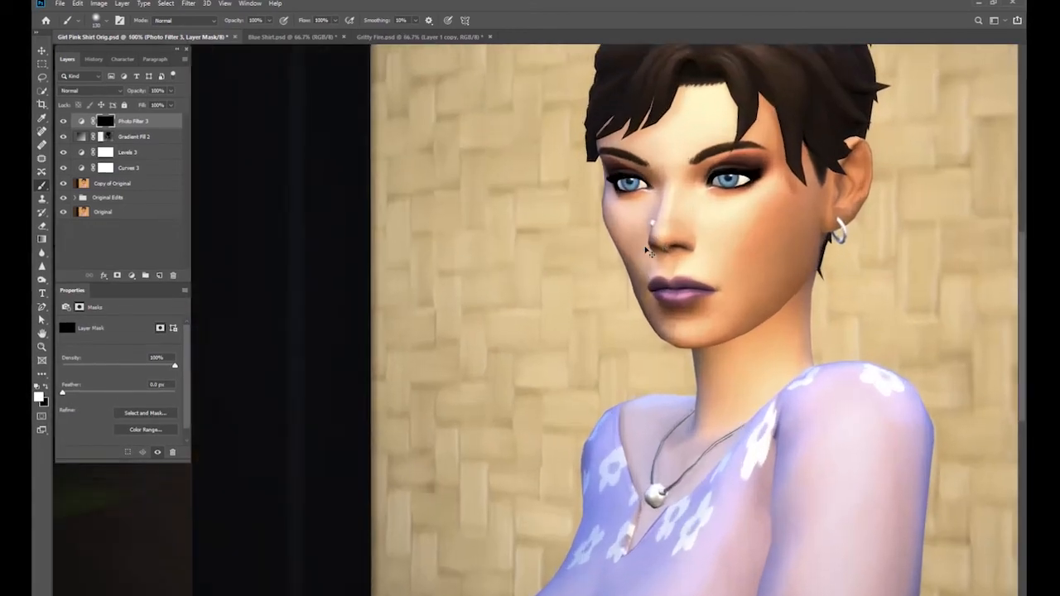
key("c")
left_click_drag(754, 156, 480, 419)
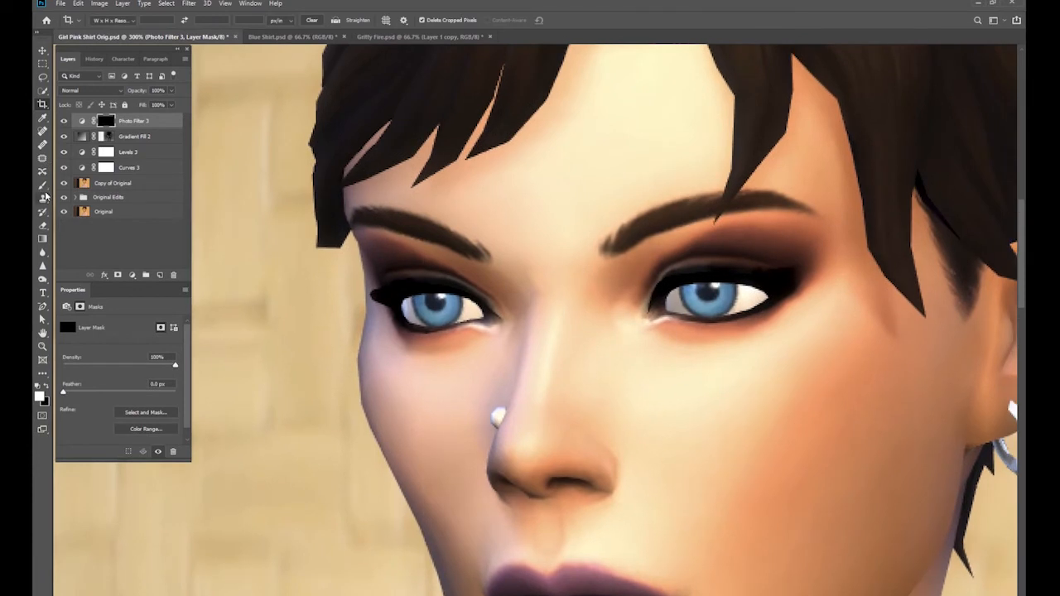
left_click(43, 185)
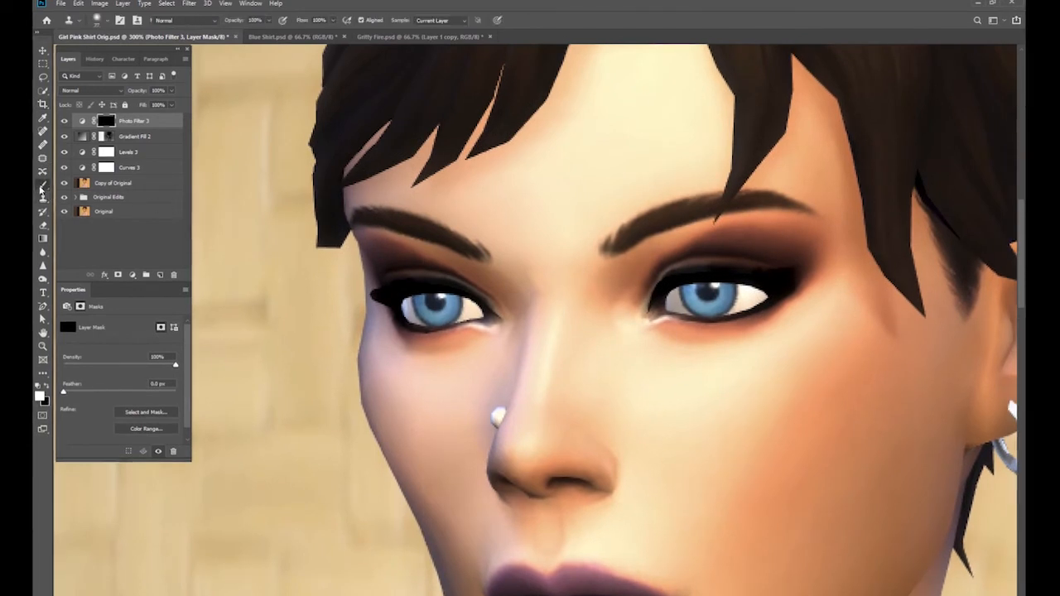
left_click_drag(476, 311, 390, 334)
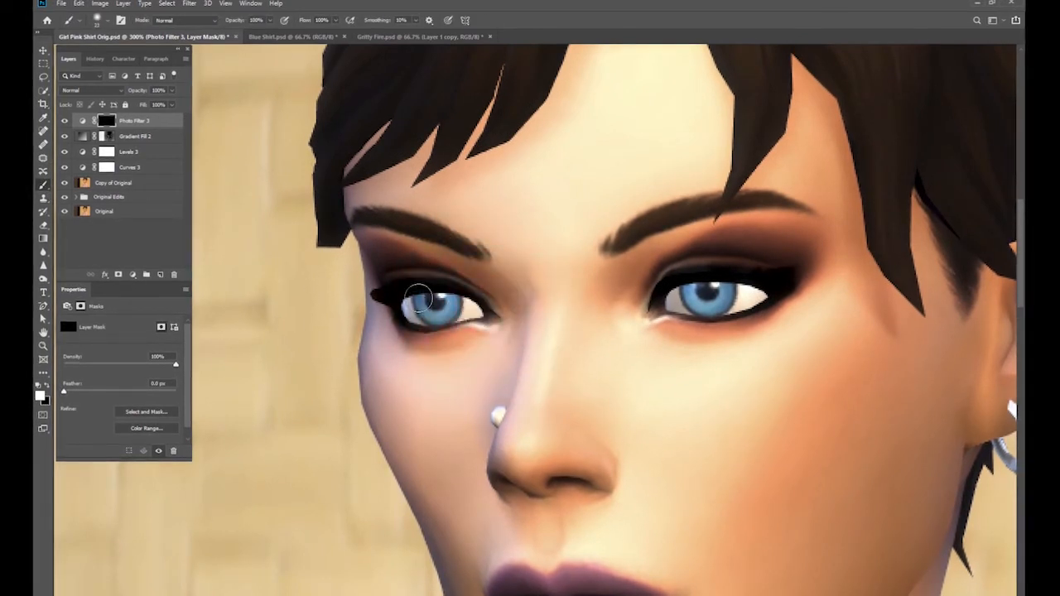
left_click_drag(420, 299, 489, 464)
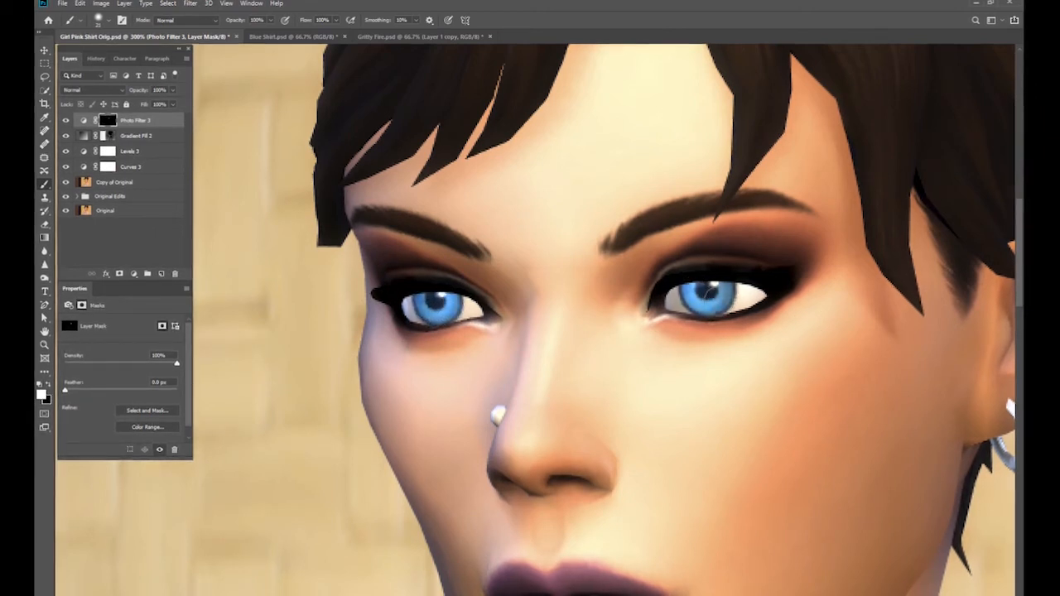
Step: Add a Selective Color adjustment layer above the photo filter, set Magenta to +84% for the Magentas, and compare the image with and without it
scroll(692, 285, "down", 5)
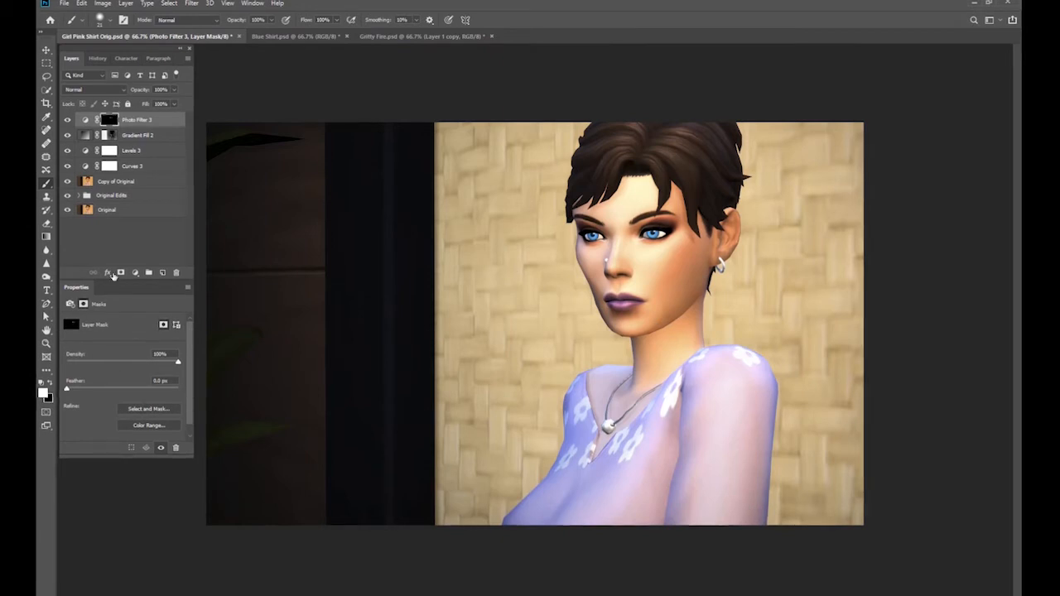
left_click(135, 271)
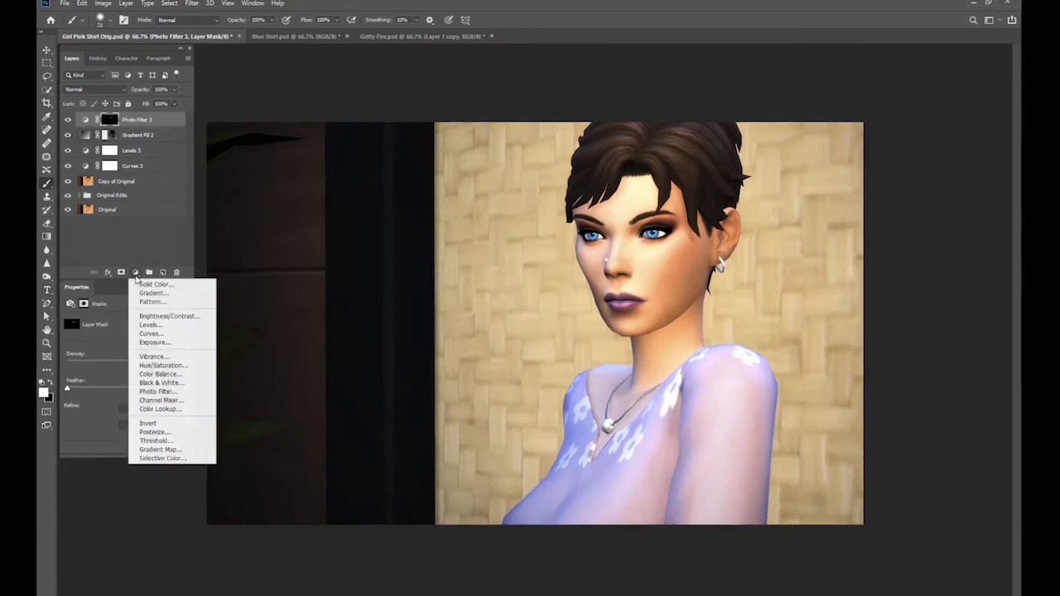
left_click(176, 458)
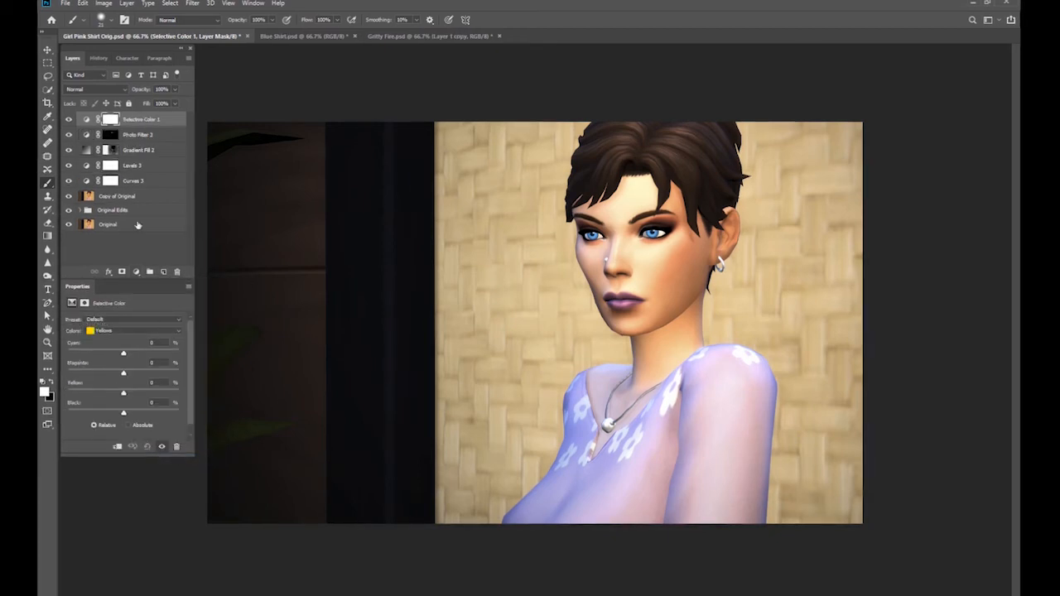
left_click(127, 330)
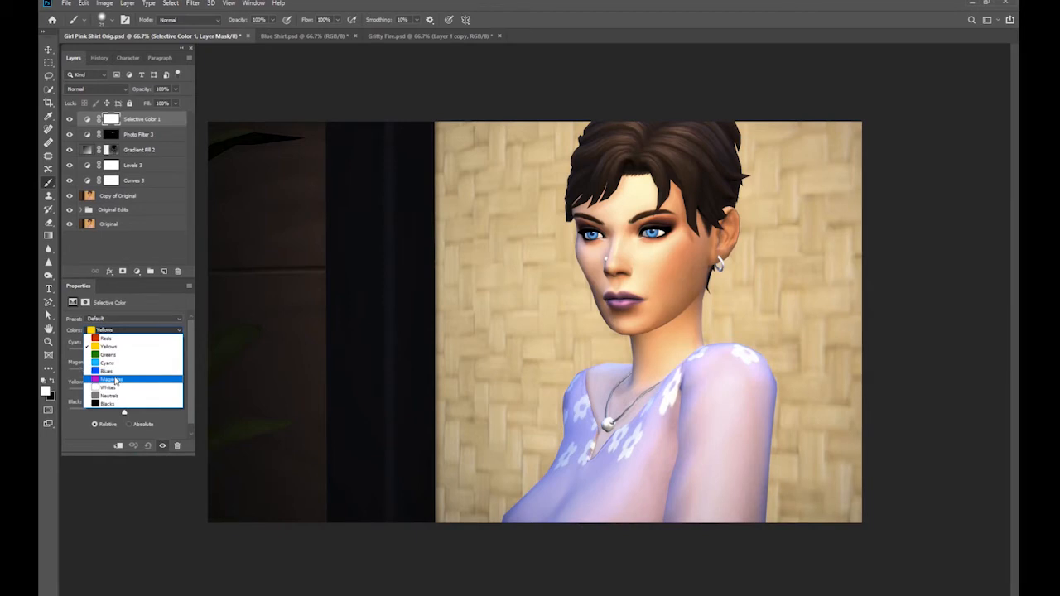
left_click(110, 379)
left_click_drag(124, 372, 177, 443)
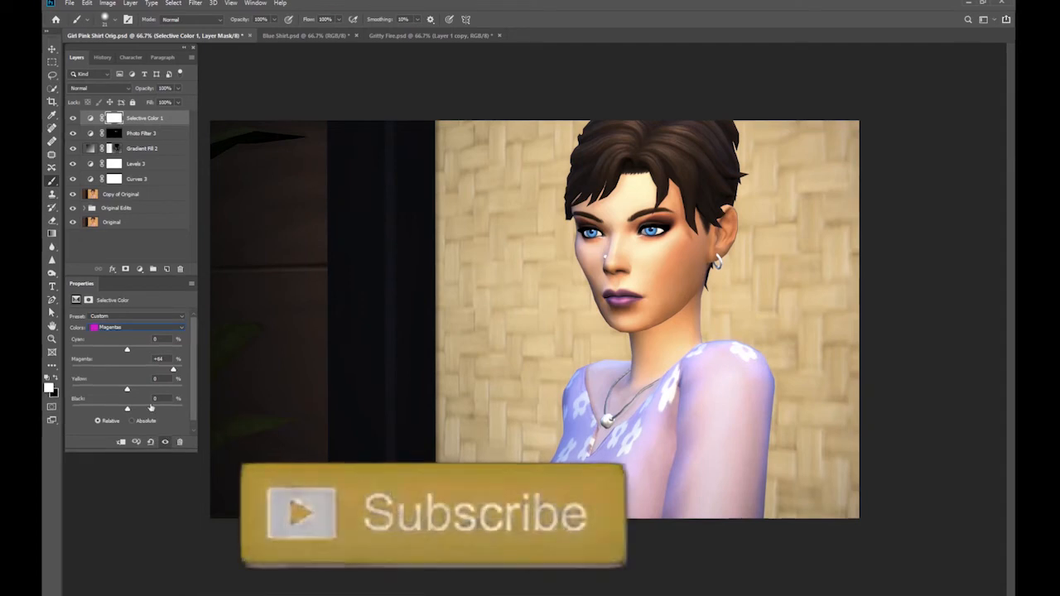
left_click(165, 443)
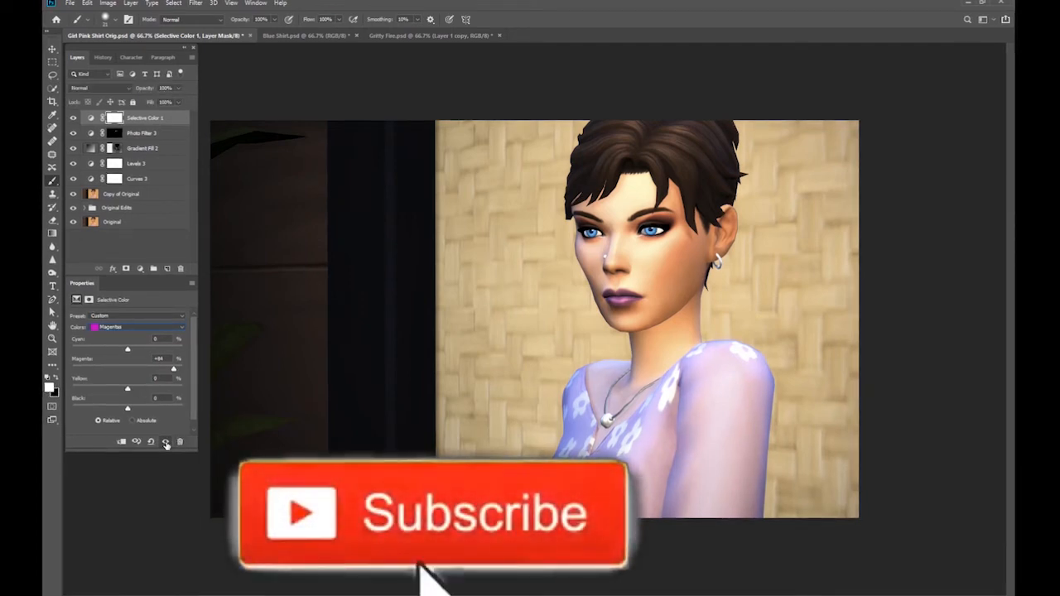
left_click(166, 443)
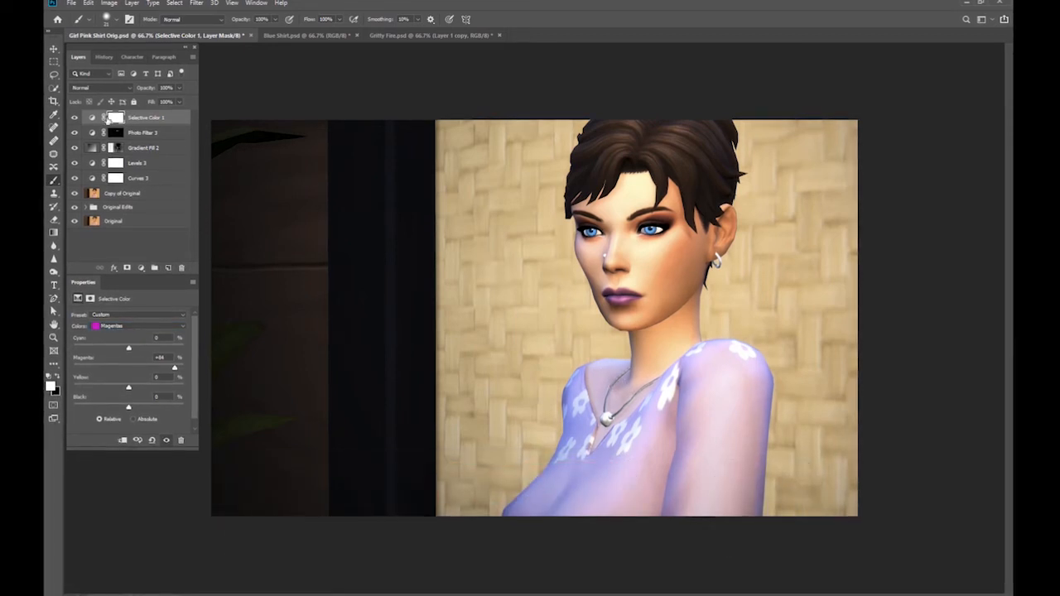
Step: Paint black over the woman's chest at the neckline on the Selective Color mask, and compare the image with and without the layer
left_click(115, 118)
left_click(53, 378)
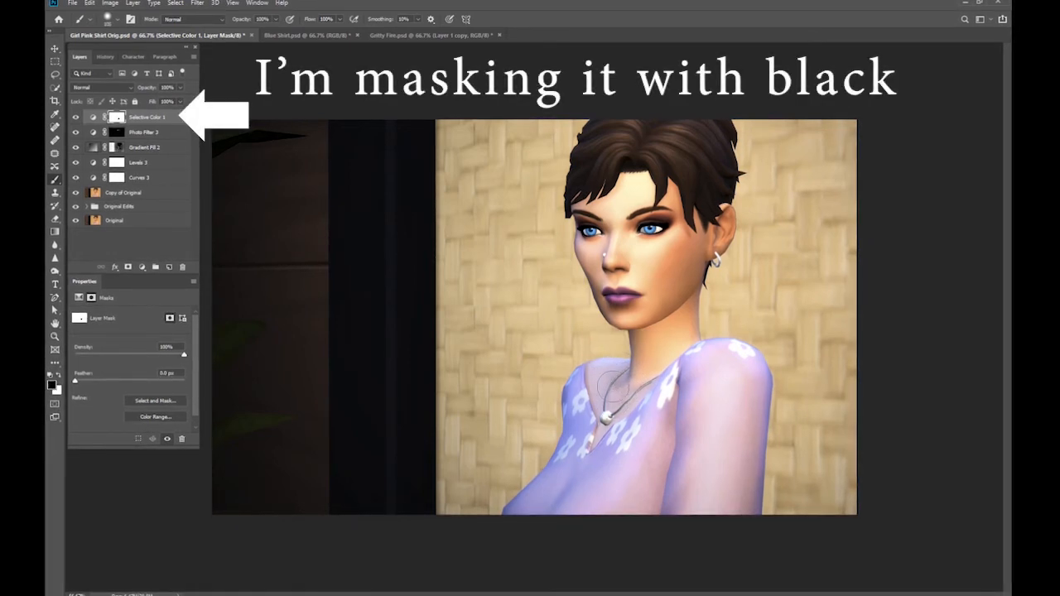
left_click(629, 374)
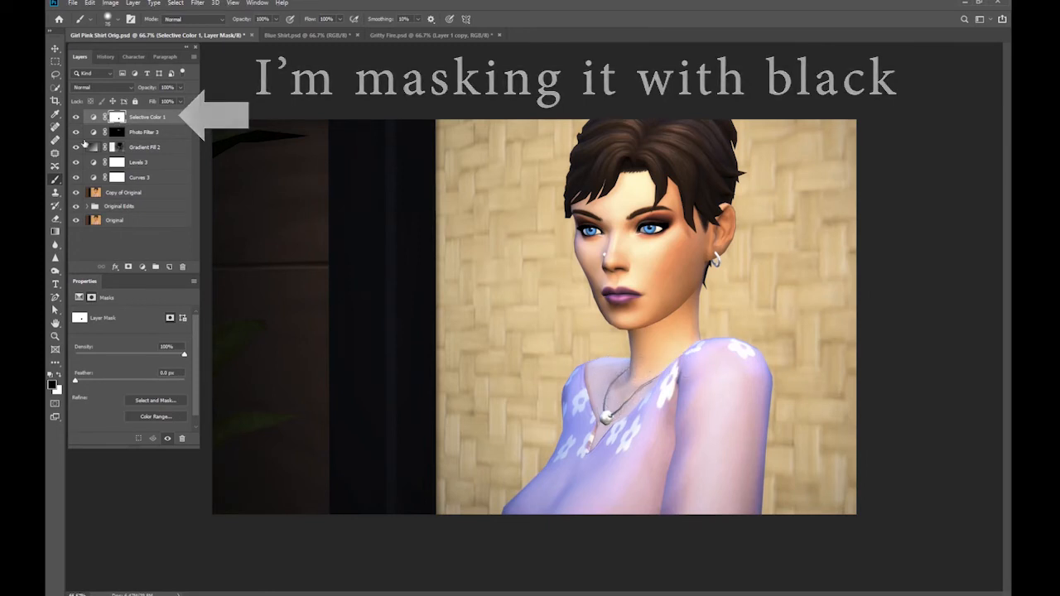
left_click(76, 118)
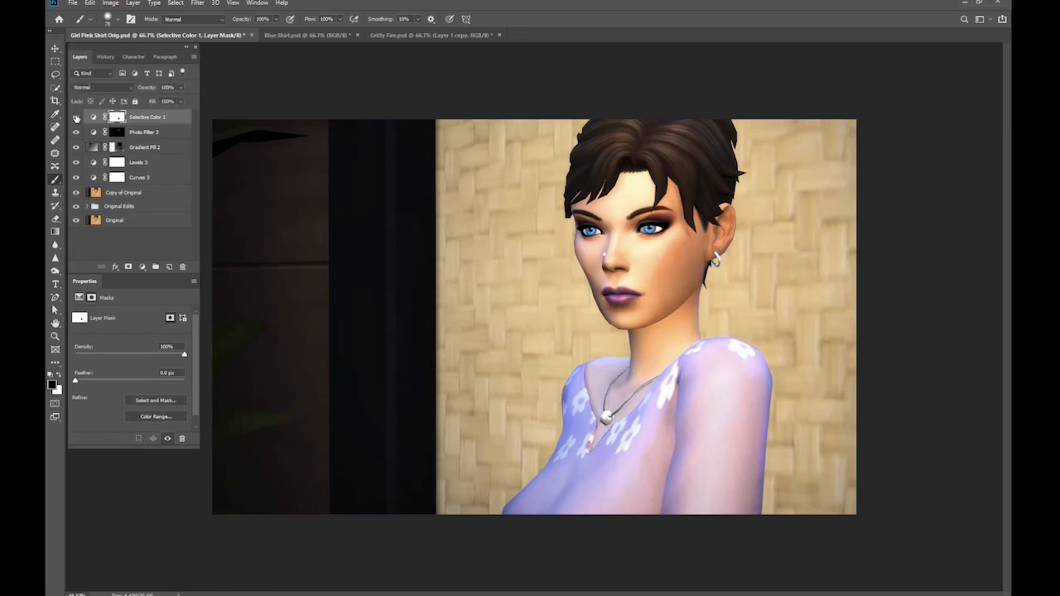
Step: Add a second Selective Color adjustment layer and set Yellow to -41% for the Yellows
left_click(143, 267)
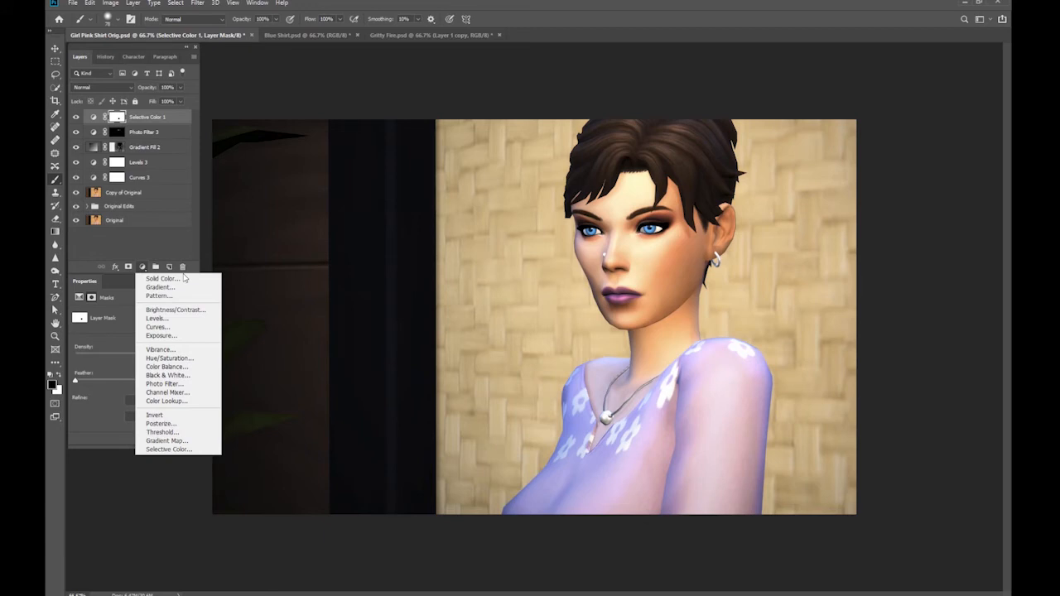
left_click(176, 449)
left_click(126, 326)
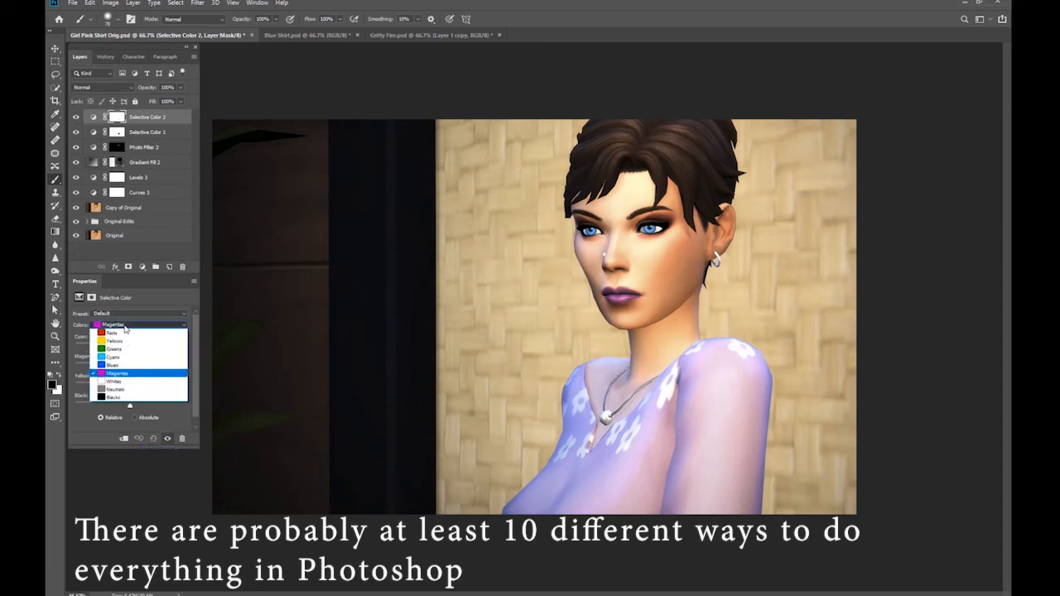
left_click(138, 337)
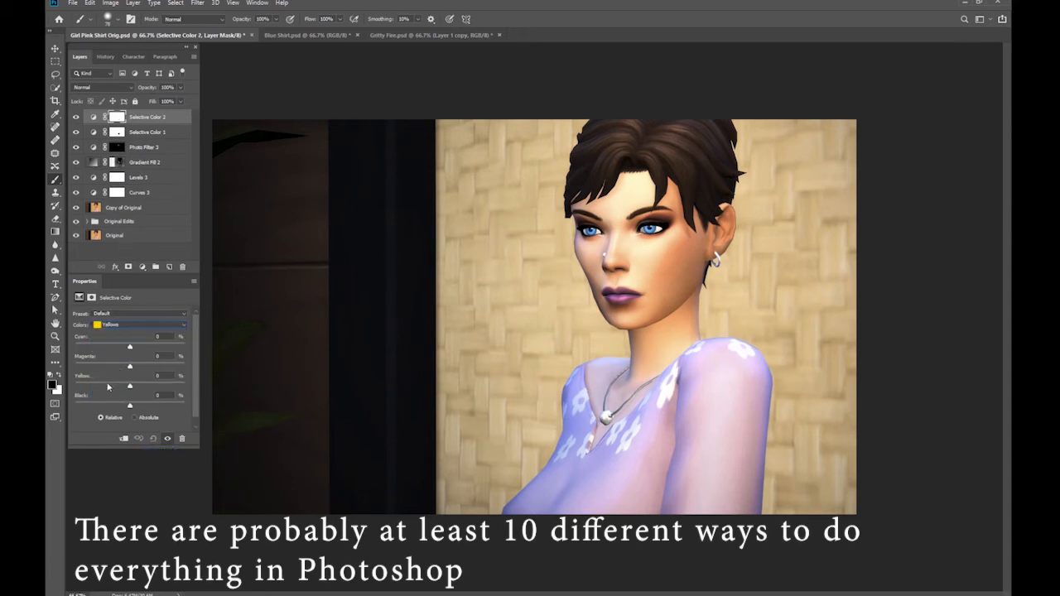
left_click_drag(108, 387, 115, 390)
left_click_drag(116, 389, 109, 386)
Step: Compare the image with and without the yellow adjustment, and compare all edits against the Copy of Original layer alone
left_click(167, 438)
left_click(169, 439)
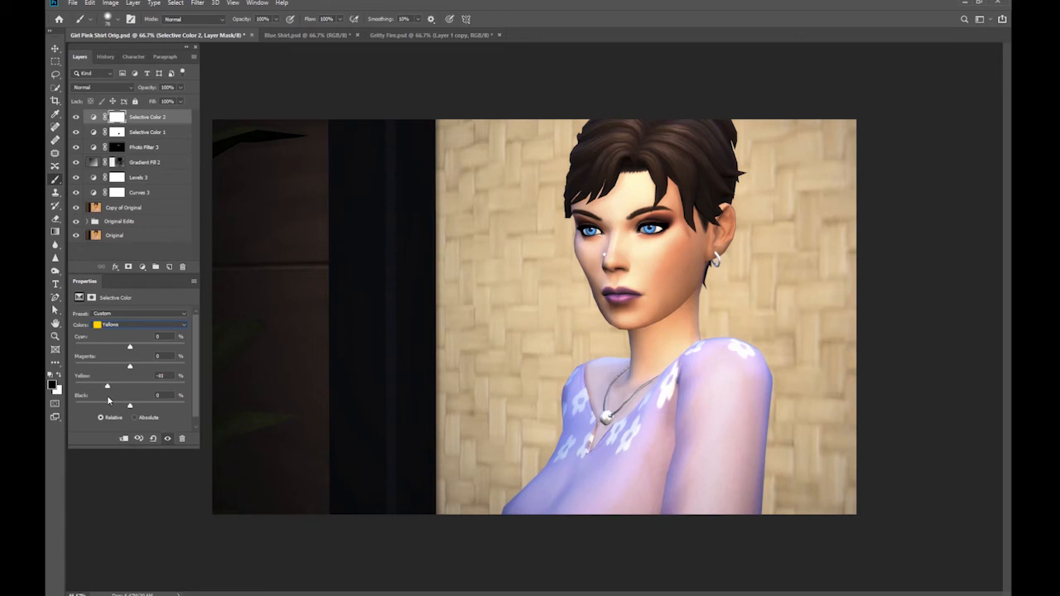
left_click(168, 439)
left_click(168, 438)
left_click(168, 439)
left_click(168, 438)
left_click(76, 207, "alt")
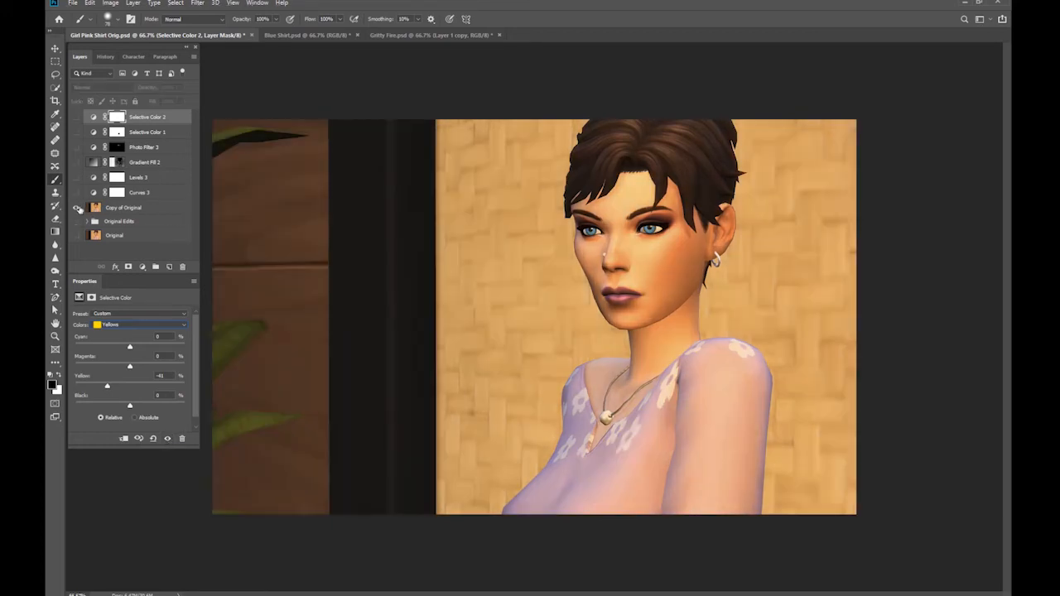
left_click(77, 208, "alt")
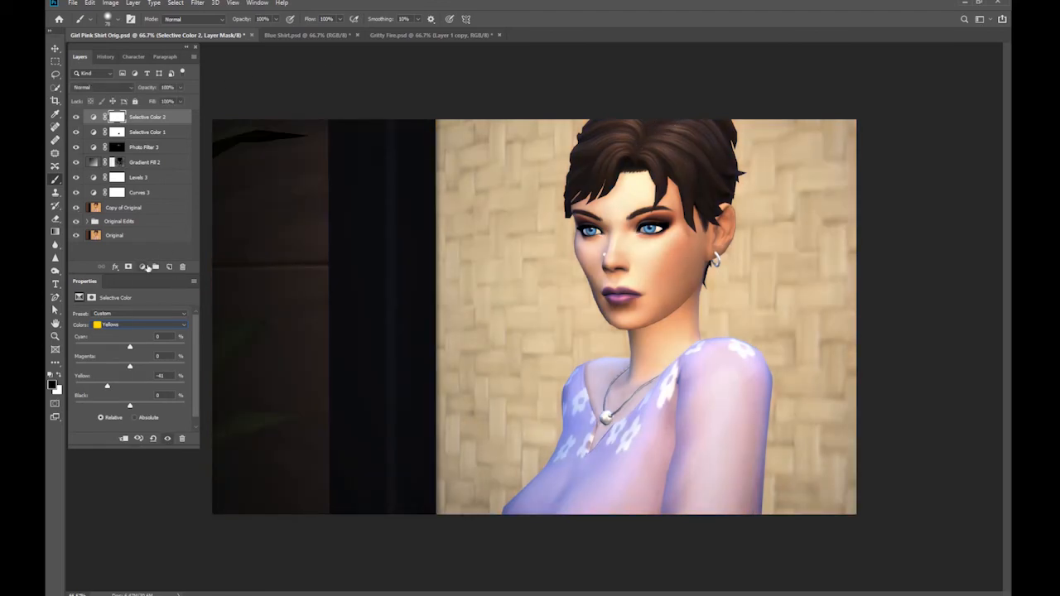
Step: Add a Brightness/Contrast adjustment layer with slightly raised contrast, and compare the image with and without it
left_click(143, 266)
left_click(170, 310)
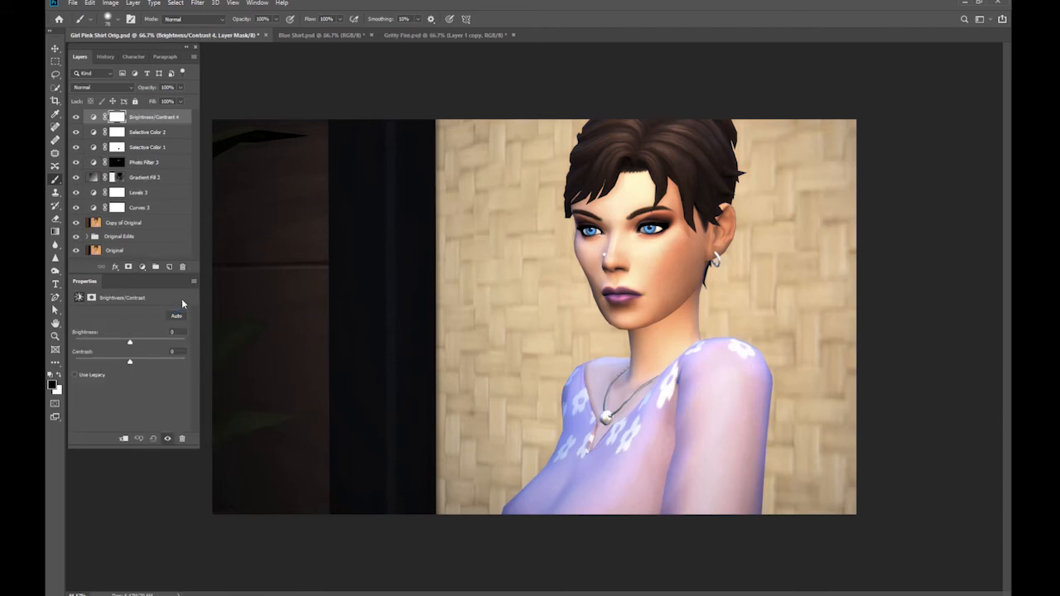
left_click(146, 362)
left_click_drag(145, 363, 136, 365)
left_click(167, 439)
left_click(169, 440)
left_click(169, 439)
left_click(169, 440)
Step: Paint black over the woman's hair on the Brightness/Contrast mask with an enlarged brush
left_click(120, 116)
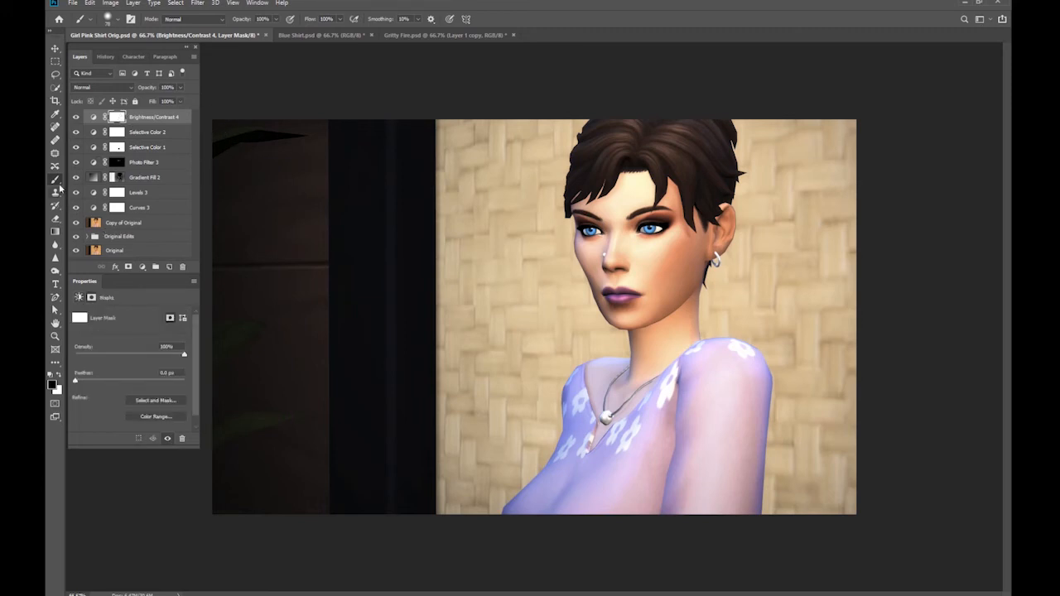
key("x")
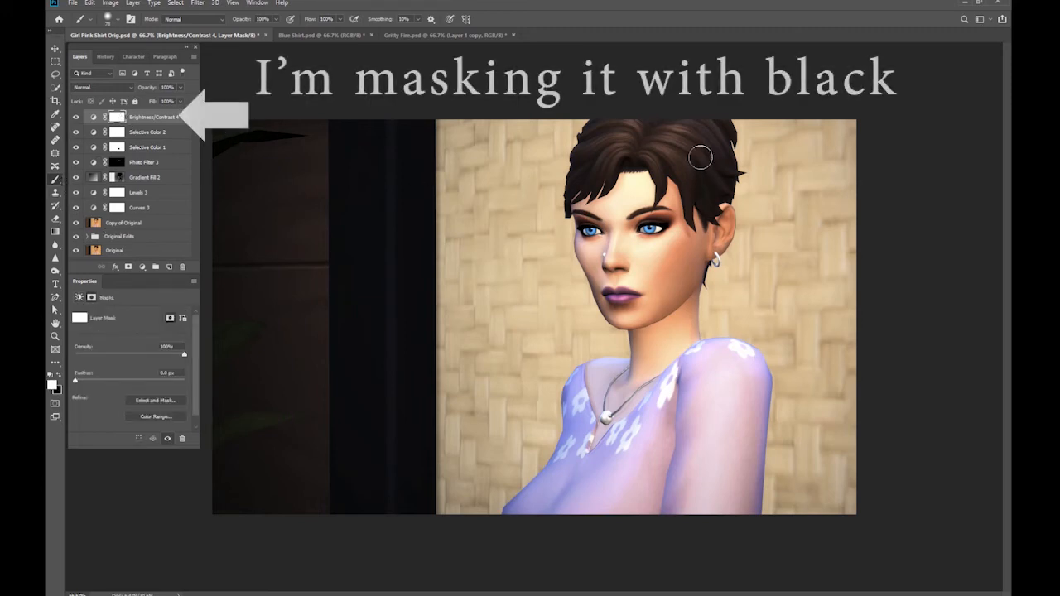
key("x")
key("bracketright")
key("bracketright")
key("bracketright")
key("bracketright")
key("bracketright")
key("bracketright")
mouse_move(710, 139)
left_mouse_down()
mouse_move(606, 141)
mouse_move(638, 128)
mouse_move(704, 146)
mouse_move(707, 199)
mouse_move(674, 126)
mouse_move(638, 124)
mouse_move(590, 178)
mouse_move(666, 159)
mouse_move(692, 114)
left_mouse_up()
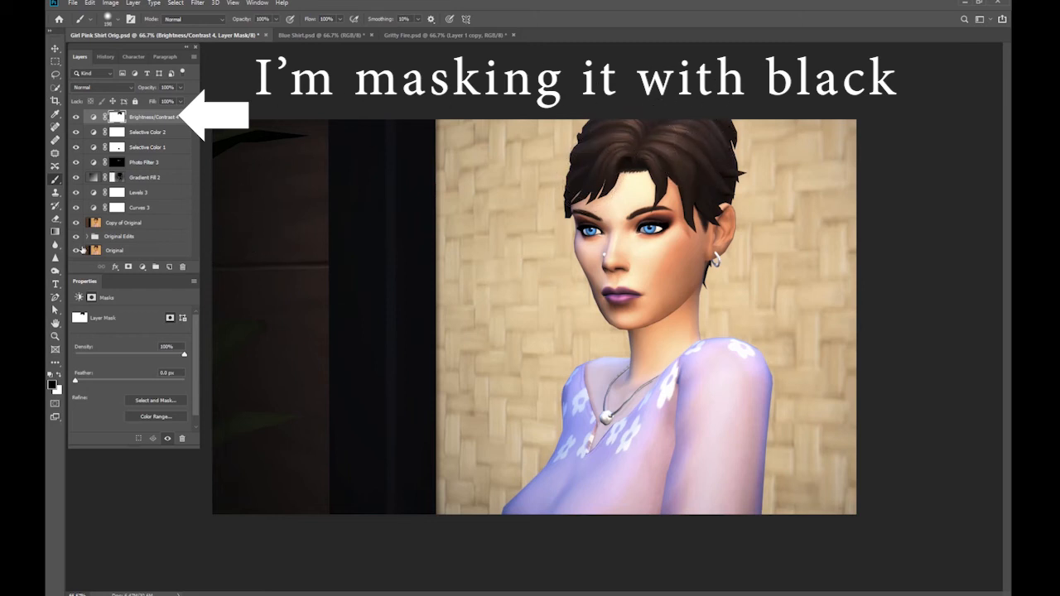
Step: Create a layer group at the top of the stack and add a Levels adjustment layer inside it with the midtones at 0.85
left_click(155, 267)
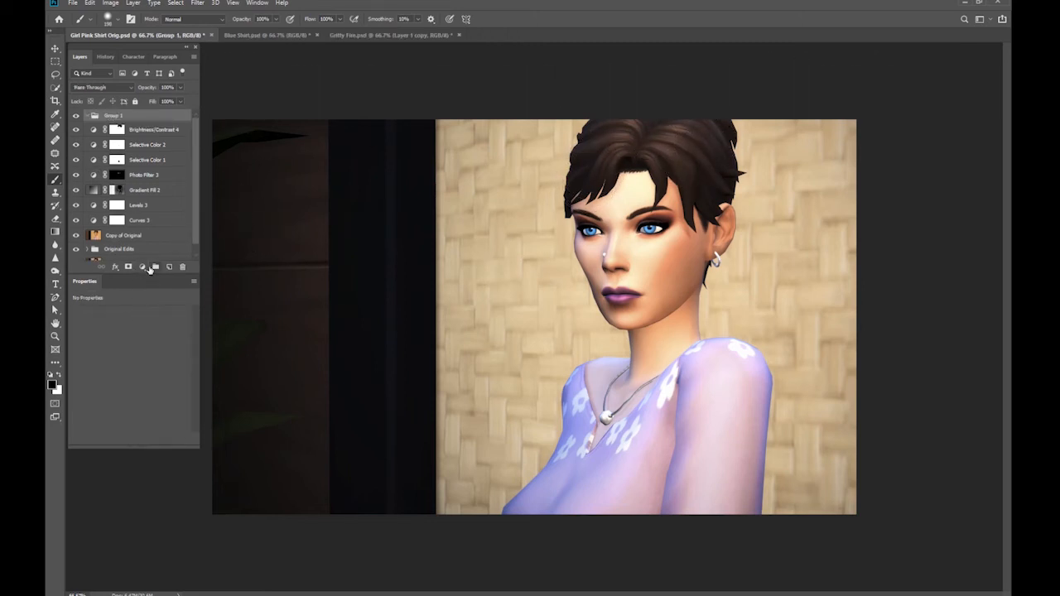
left_click(142, 267)
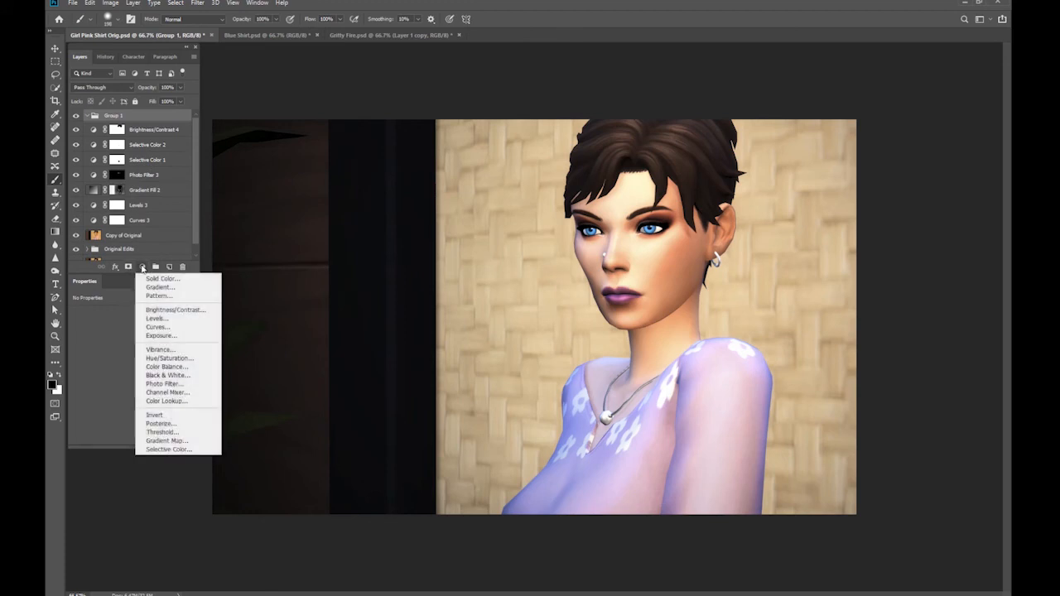
left_click(155, 318)
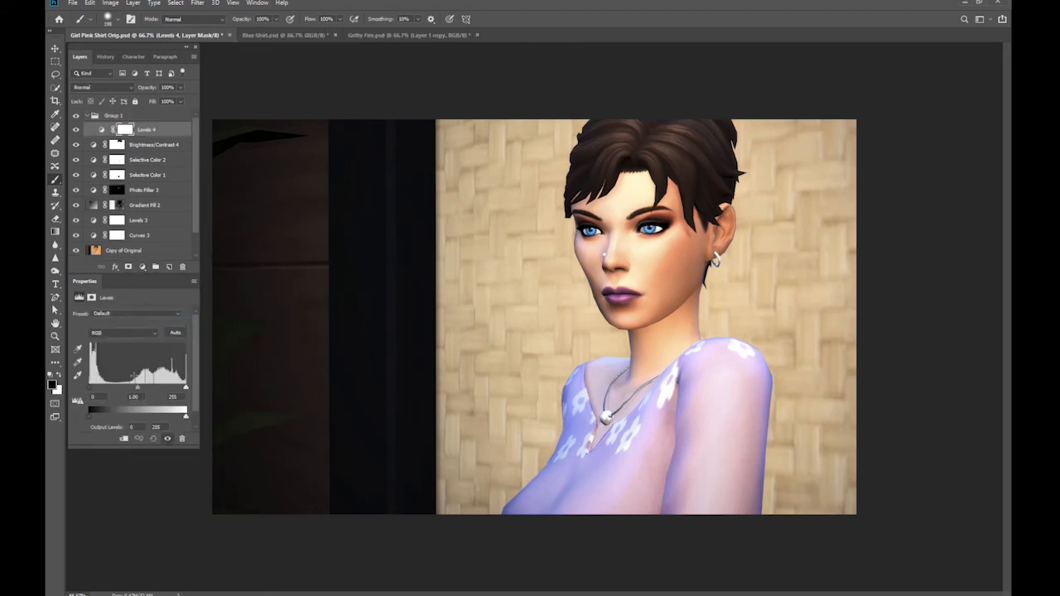
left_click_drag(138, 387, 141, 390)
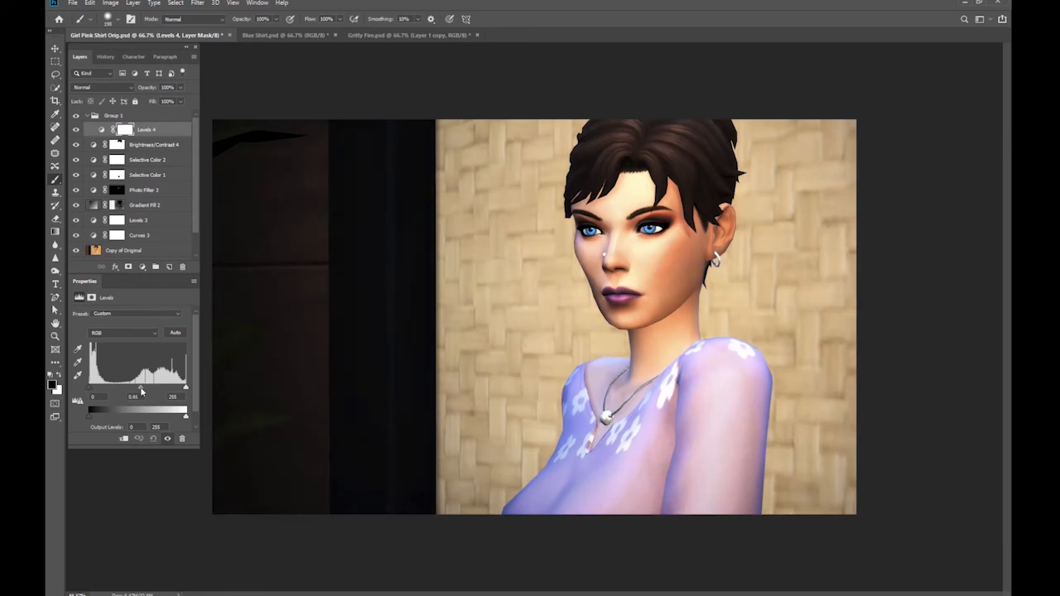
left_click_drag(141, 391, 142, 392)
left_click_drag(141, 389, 143, 391)
Step: Lower the new Levels layer's opacity to 67%, and compare the edited image with the Copy of Original layer alone
left_click(180, 87)
left_click_drag(170, 100, 265, 131)
left_click_drag(176, 100, 168, 101)
left_click_drag(164, 111, 167, 112)
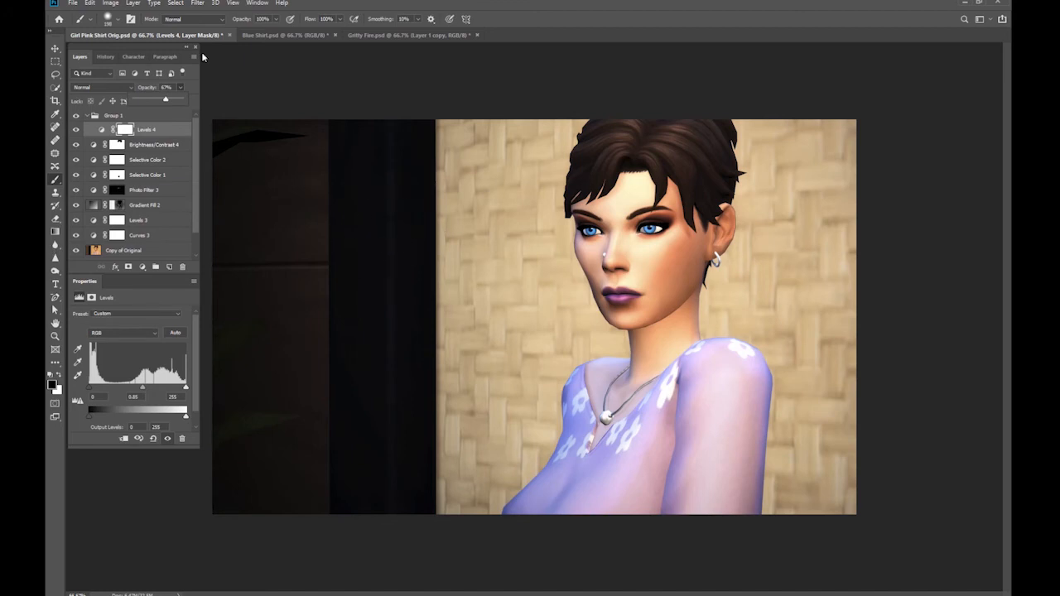
left_click(75, 251, "alt")
left_click(75, 251, "alt")
Step: Duplicate the Gradient Fill 2 layer and compare the image with and without the duplicate
left_click(147, 205)
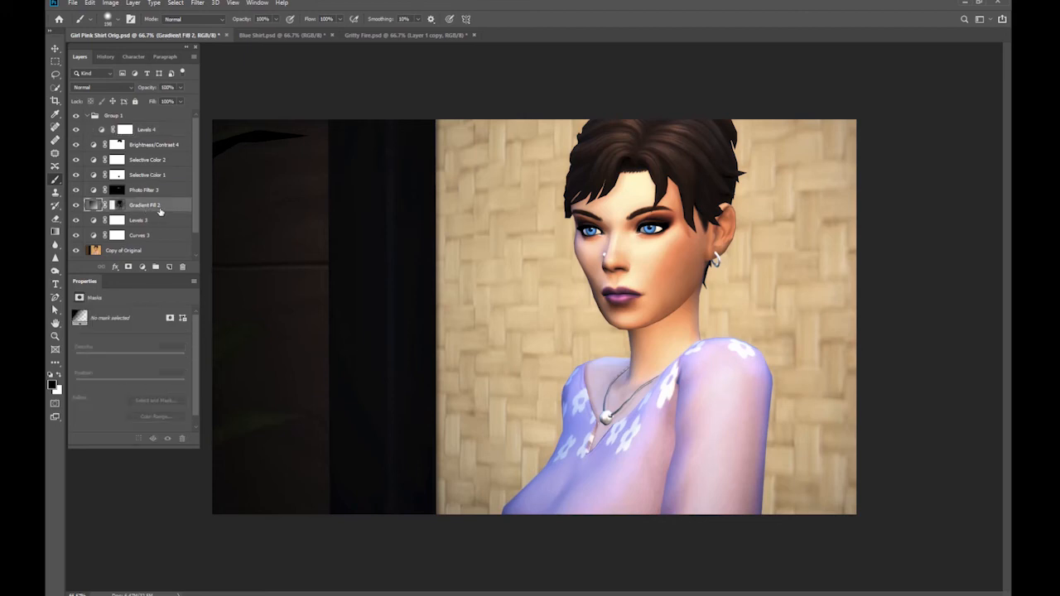
key("ctrl+j")
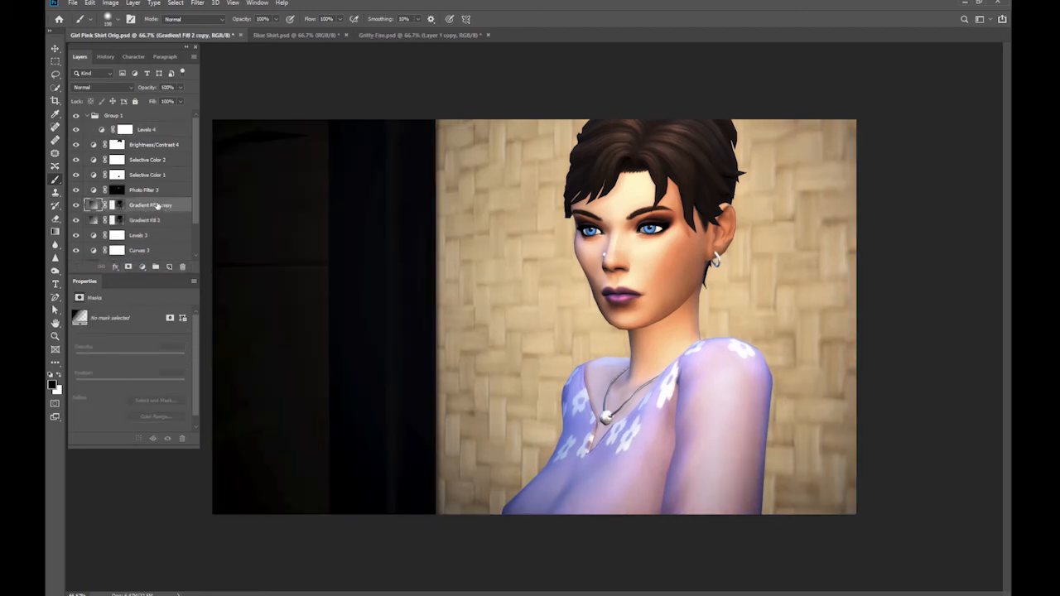
left_click(76, 206)
left_click(76, 206)
left_click(76, 206)
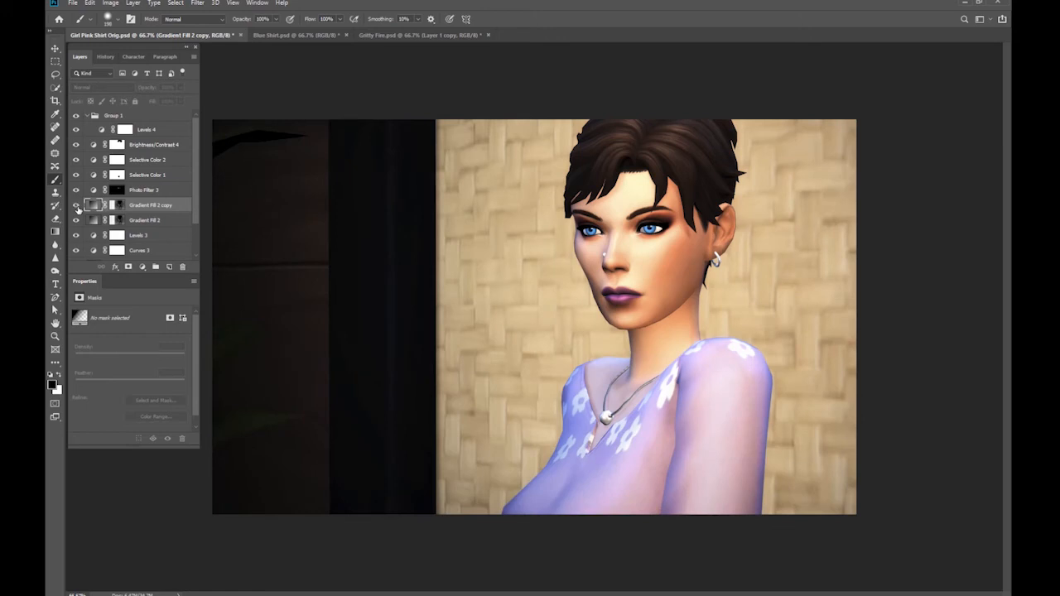
left_click(76, 206)
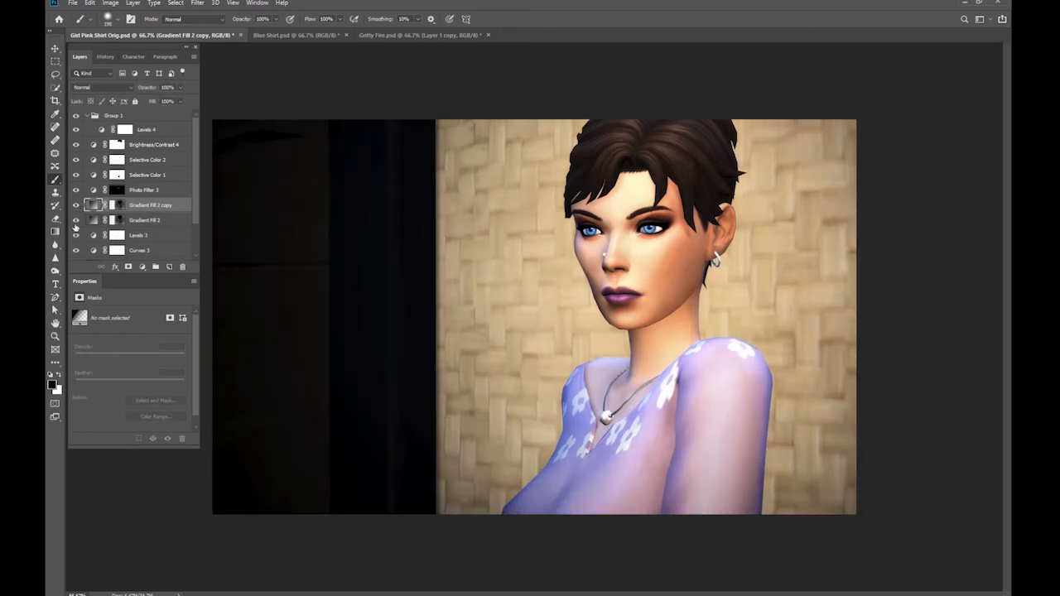
left_click(73, 206)
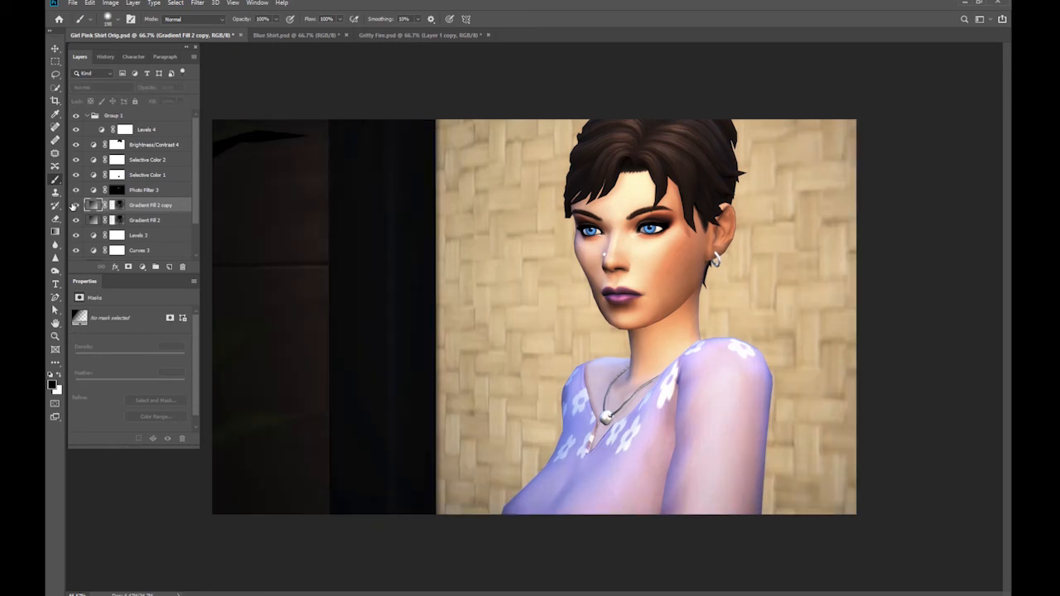
left_click(74, 206)
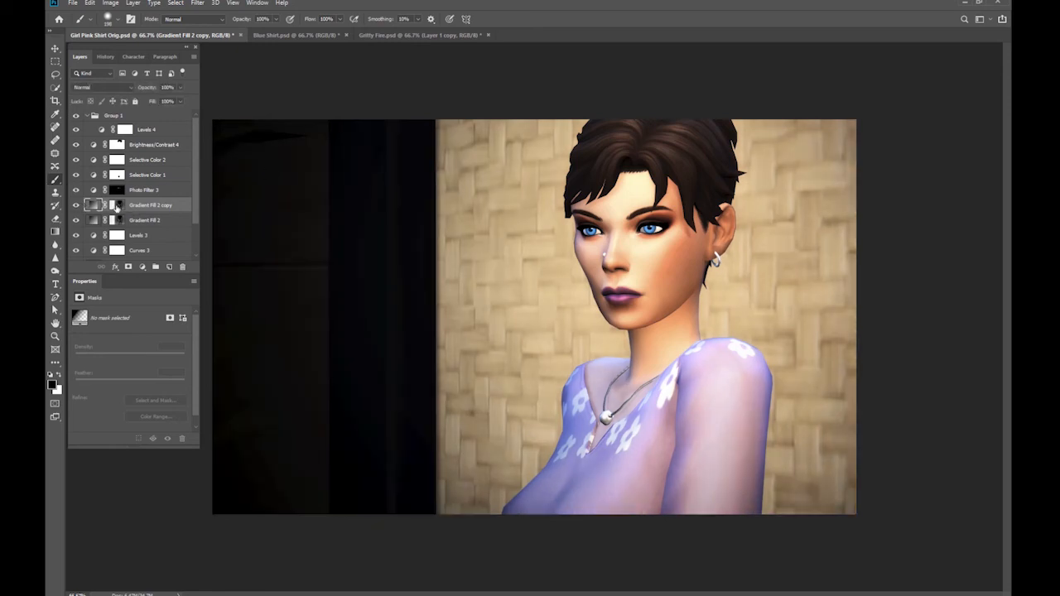
Step: Try painting black over the dark wall and door area on the duplicated gradient's mask with a very large brush at 100% opacity
left_click(117, 207)
left_click_drag(313, 339, 386, 333)
left_click_drag(308, 178, 323, 176)
mouse_move(286, 231)
left_mouse_down()
mouse_move(269, 199)
mouse_move(249, 544)
mouse_move(327, 171)
mouse_move(301, 544)
mouse_move(173, 489)
left_mouse_up()
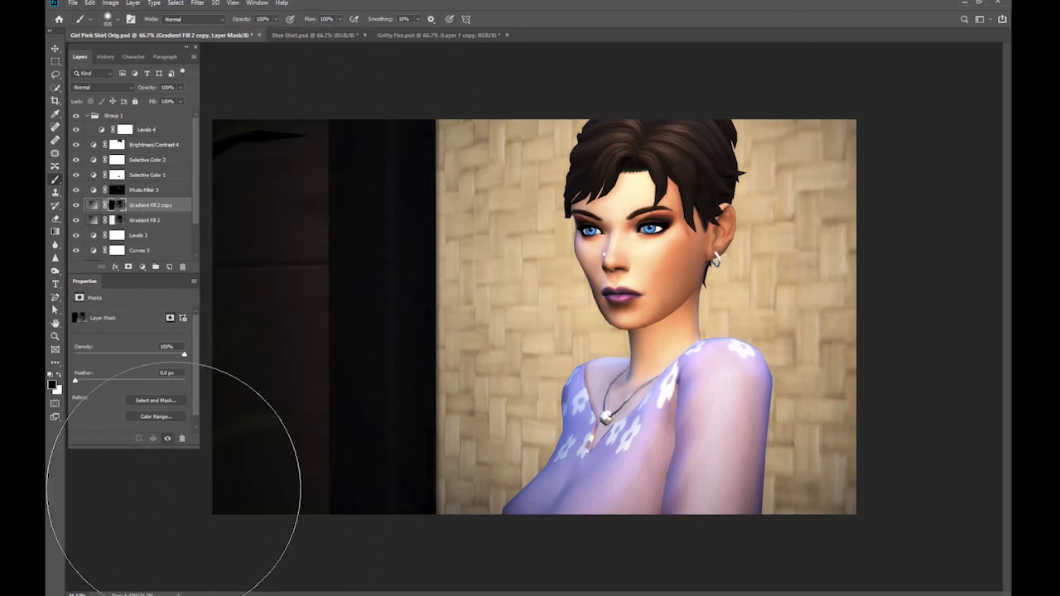
key("ctrl+z")
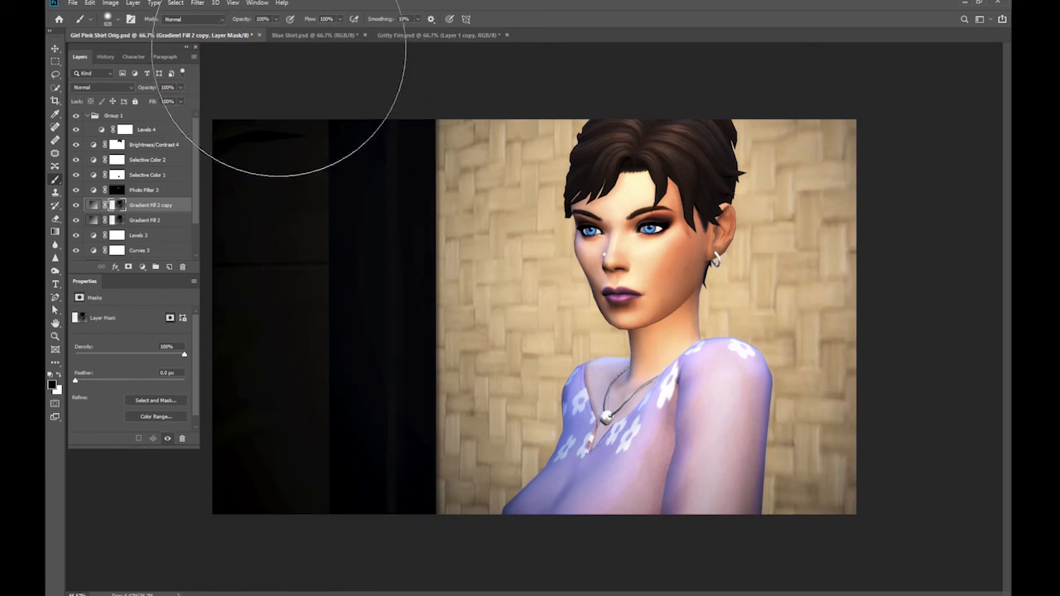
Step: Paint black over the dark wall and door area on the duplicated gradient's mask at 28% brush opacity, and view the mask alone
left_click(276, 19)
left_click(243, 33)
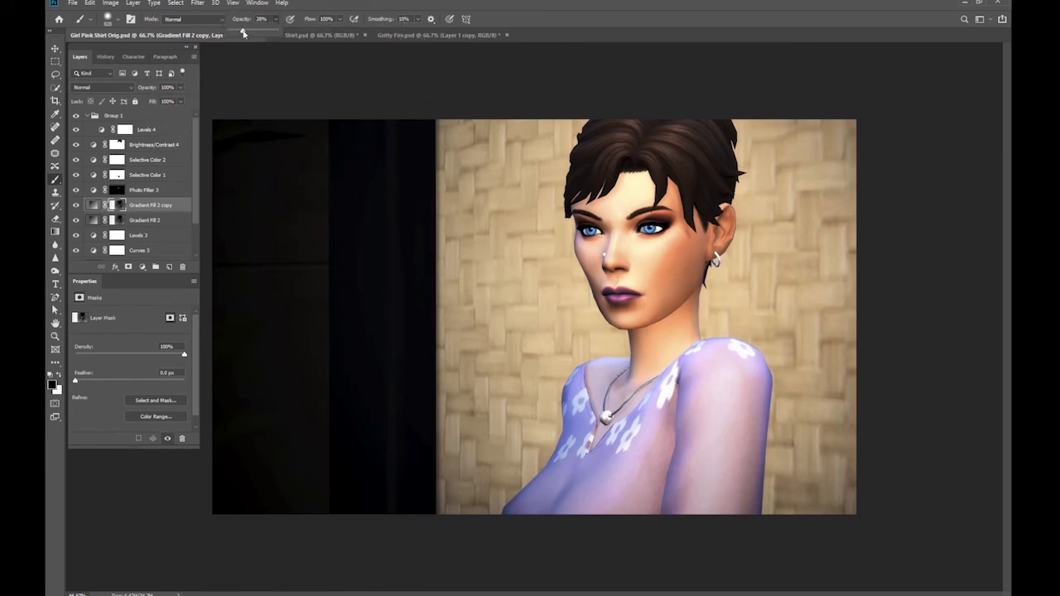
mouse_move(276, 106)
left_mouse_down()
mouse_move(265, 394)
mouse_move(319, 395)
mouse_move(306, 451)
left_mouse_up()
left_click(118, 204, "alt")
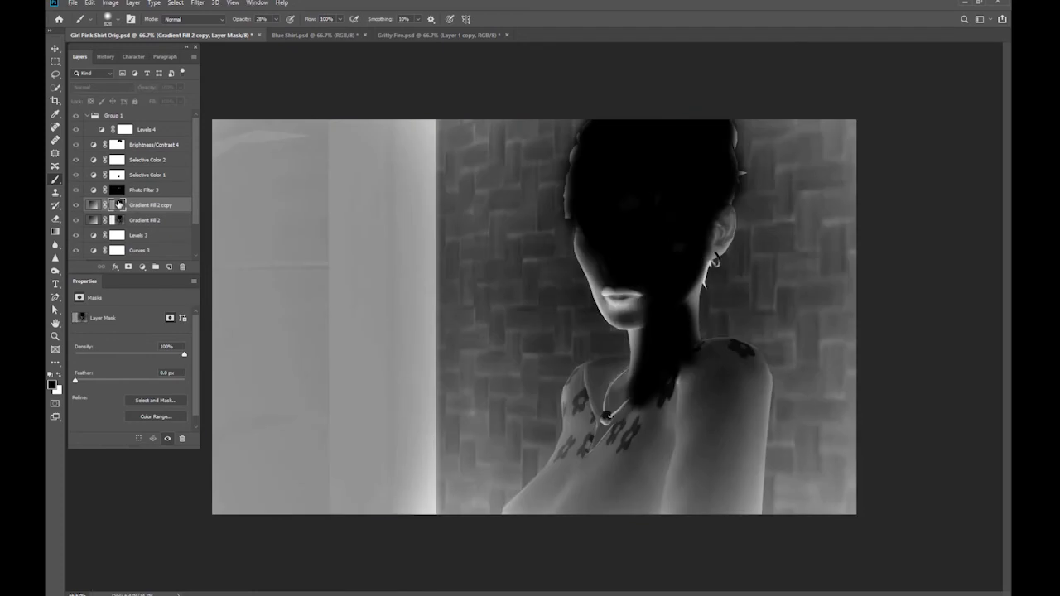
Step: Paint more black over the dark wall on the duplicated gradient's mask at 28% opacity, and compare the image with and without that layer
mouse_move(307, 188)
left_mouse_down()
mouse_move(320, 390)
mouse_move(301, 539)
mouse_move(305, 530)
left_mouse_up()
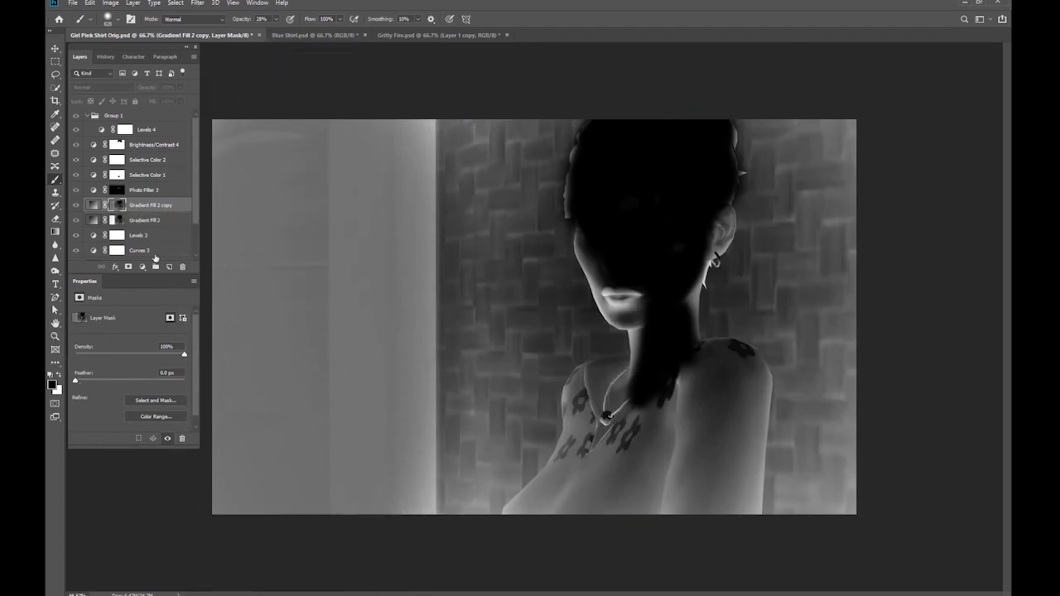
left_click(94, 205)
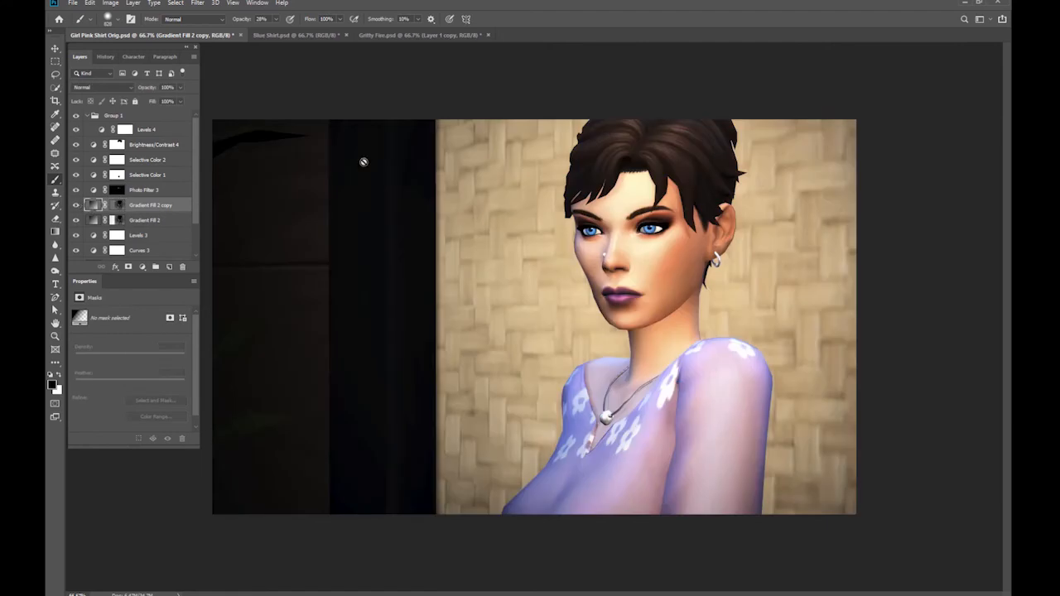
left_click(117, 207)
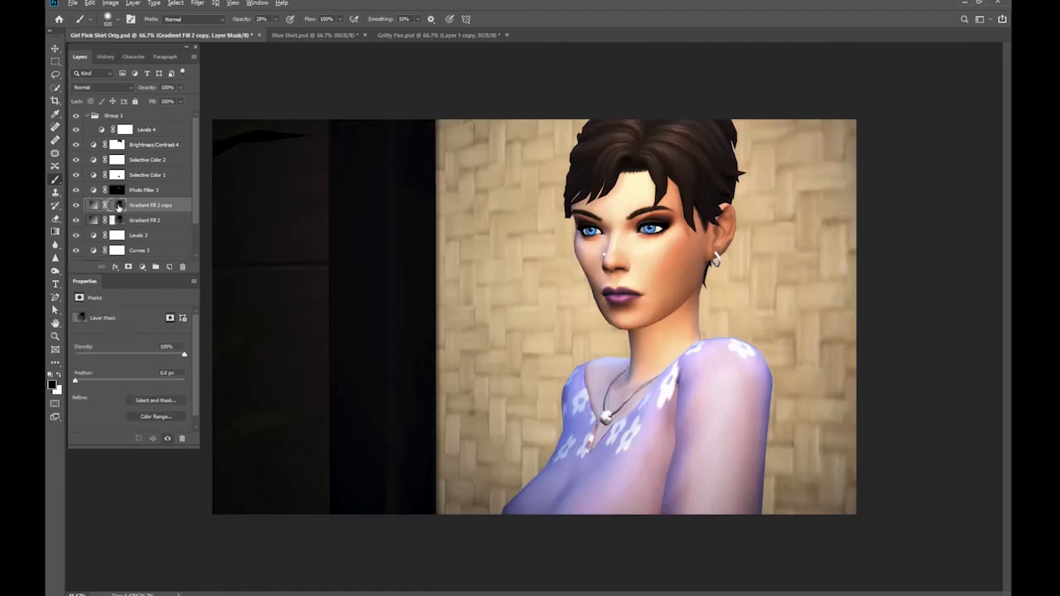
left_click(75, 207)
left_click(76, 207)
left_click(75, 208)
left_click(75, 208)
Step: Add a Photo Filter adjustment layer above the duplicated gradient using the Red filter at 13% density, and compare its effect
left_click(142, 268)
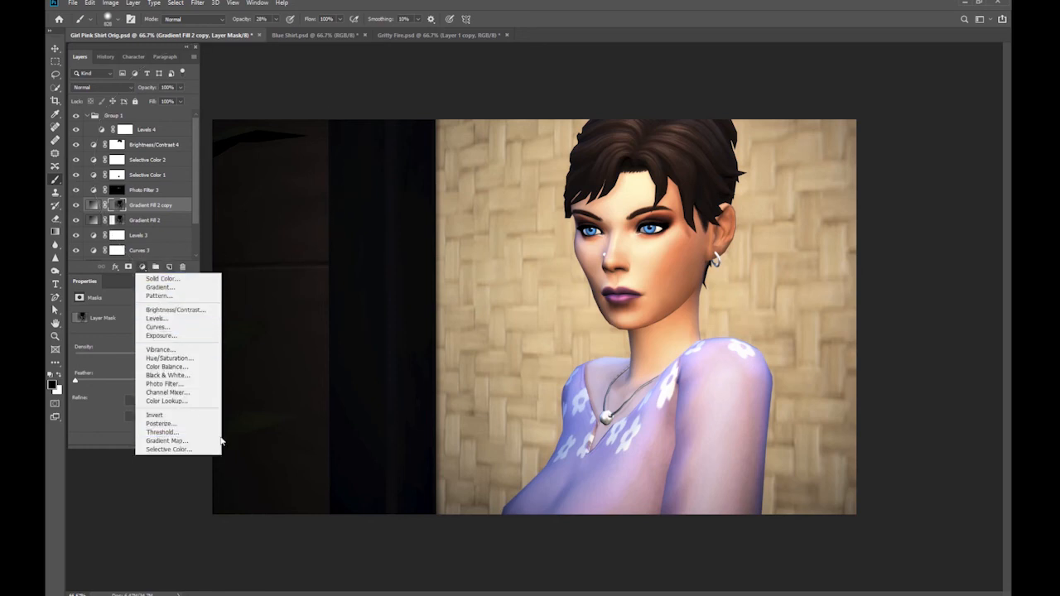
left_click(211, 384)
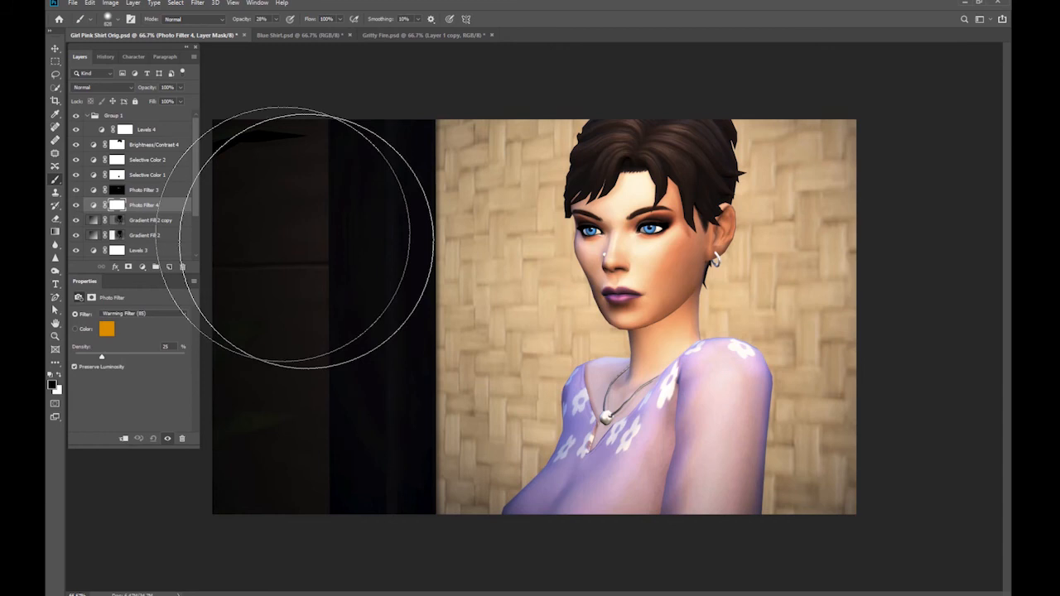
left_click(161, 313)
left_click(139, 374)
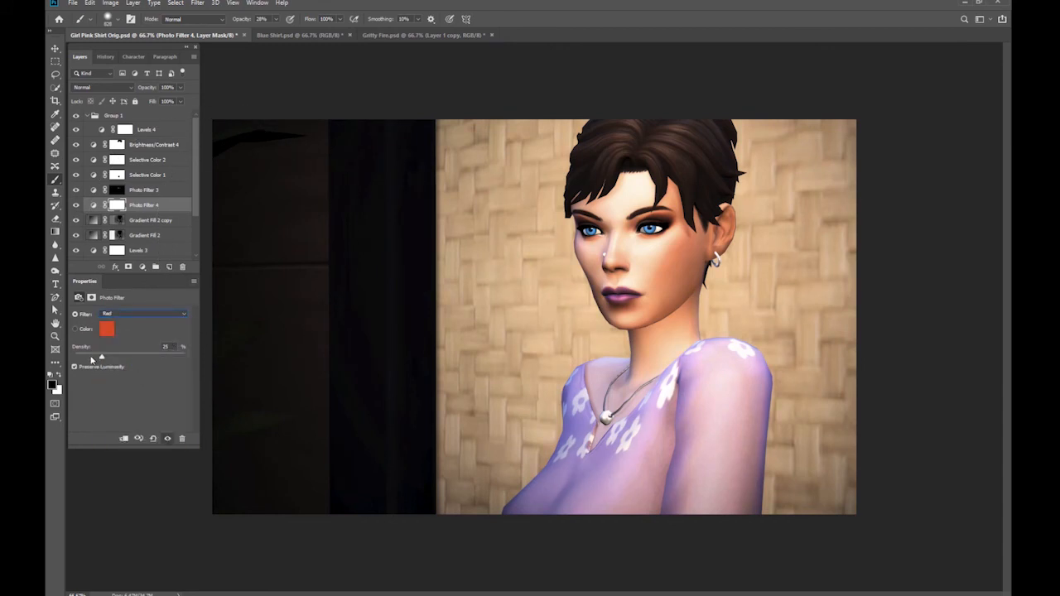
left_click_drag(89, 358, 87, 357)
left_click(168, 439)
left_click(167, 439)
left_click_drag(84, 357, 88, 358)
Step: Try a Hue/Saturation adjustment layer with saturation at -9, comparing the image with and without it, and delete the layer
left_click(143, 267)
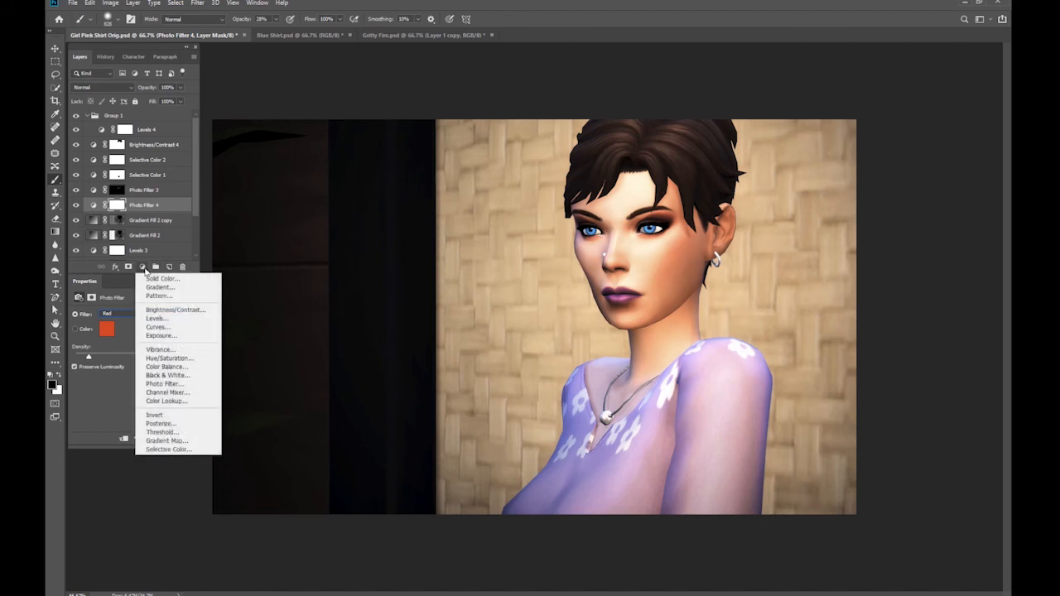
left_click(170, 357)
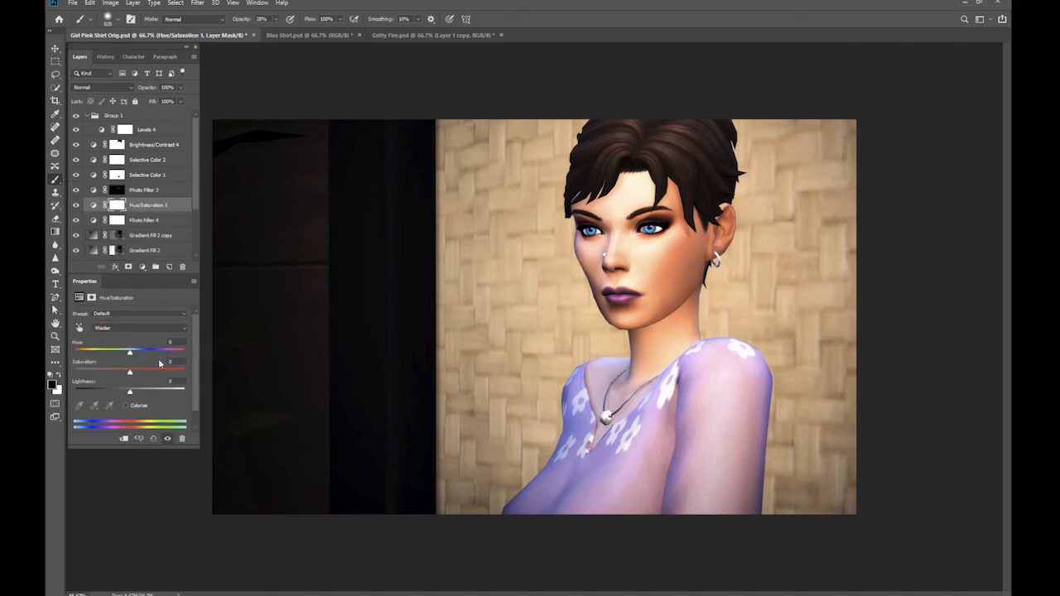
left_click_drag(129, 374, 125, 375)
left_click(169, 439)
left_click(169, 439)
left_click(169, 439)
left_click(169, 439)
left_click(169, 439)
left_click(169, 439)
left_click(169, 439)
left_click(169, 439)
left_click(168, 439)
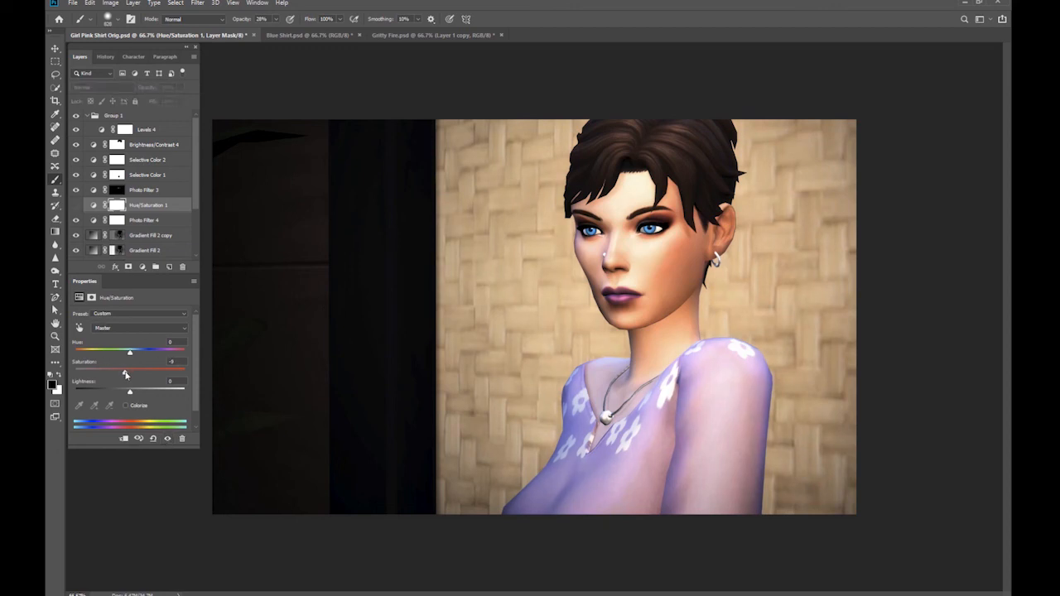
left_click(168, 439)
left_click(169, 439)
key("Delete")
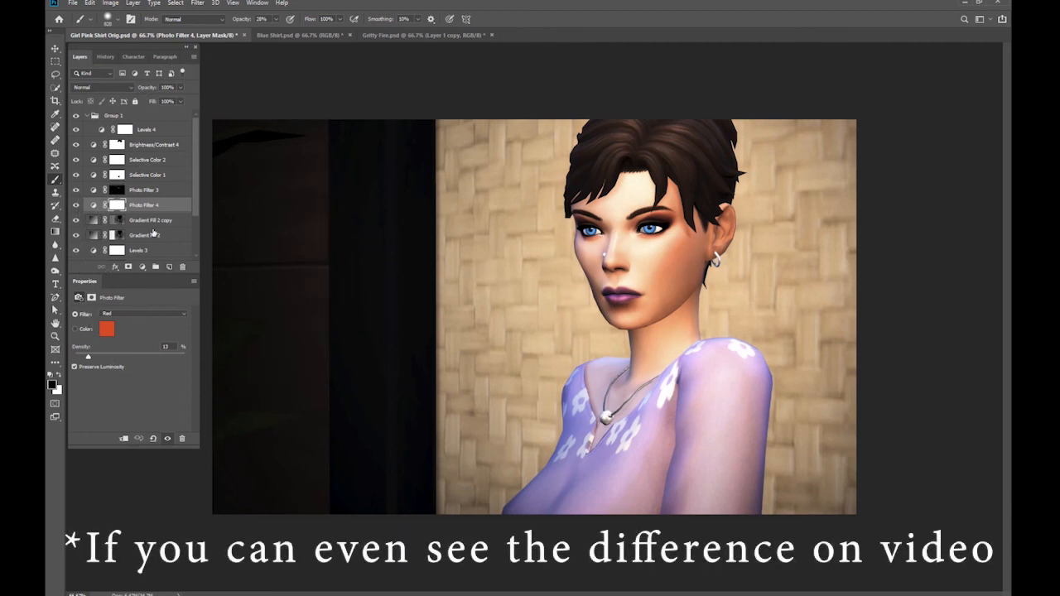
Step: Compare the fully edited image with the Copy of Original layer shown alone
scroll(152, 234, "down", 2)
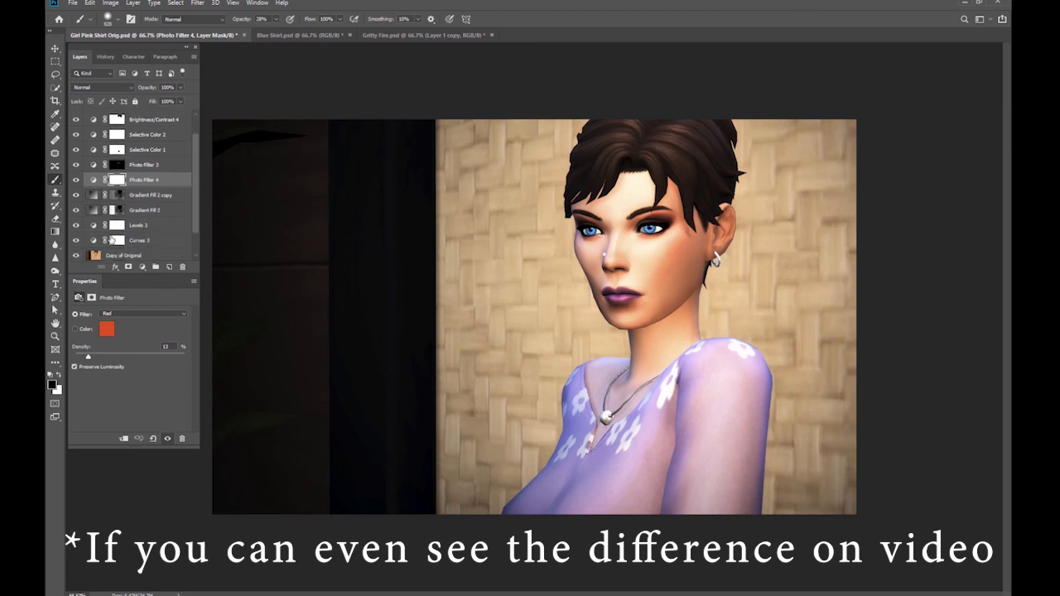
left_click(76, 256, "alt")
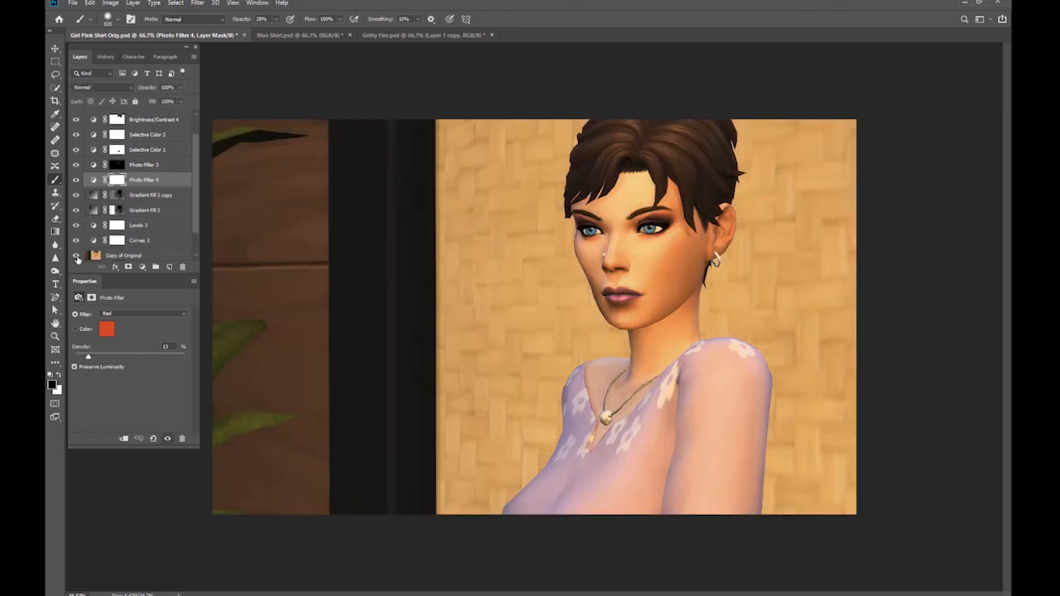
left_click(76, 257, "alt")
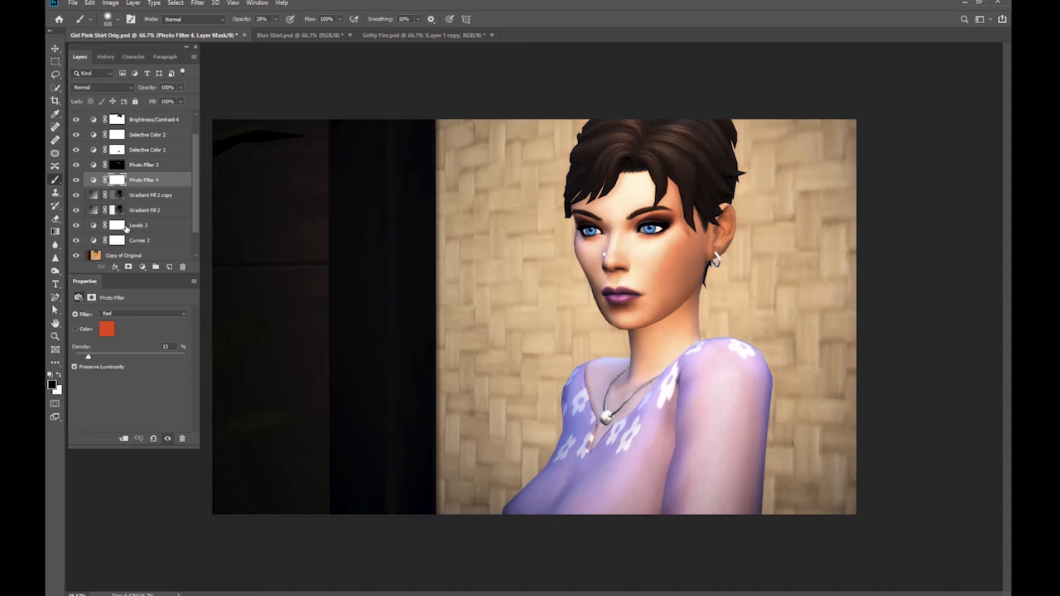